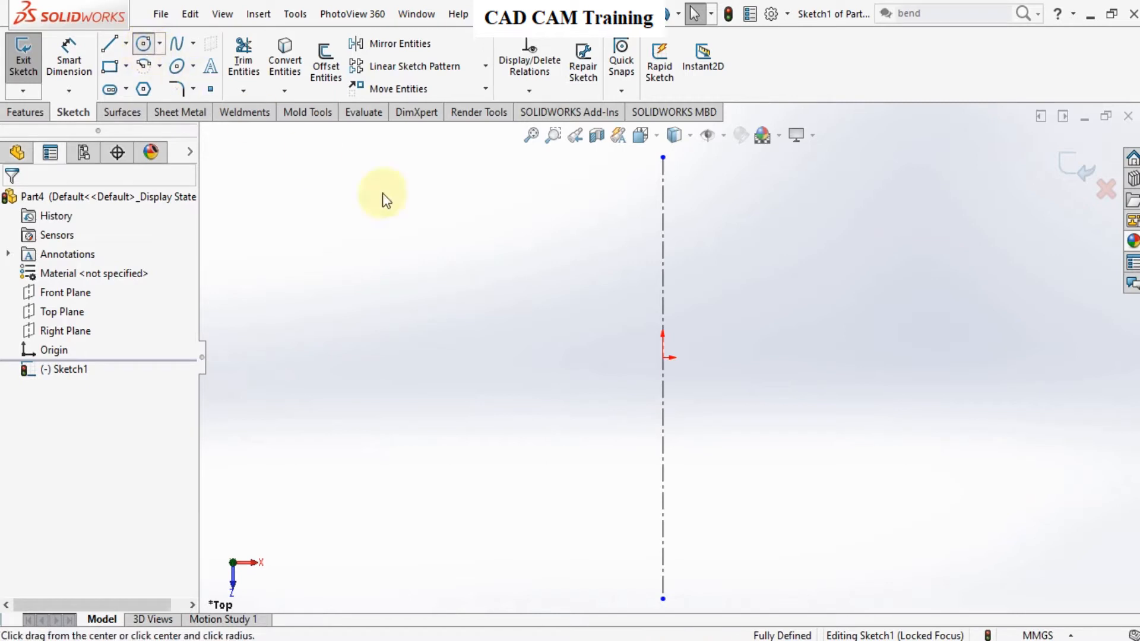
Step: Sketch two concentric circles centred on the origin, with radii of about 80 mm and 56 mm
click(663, 357)
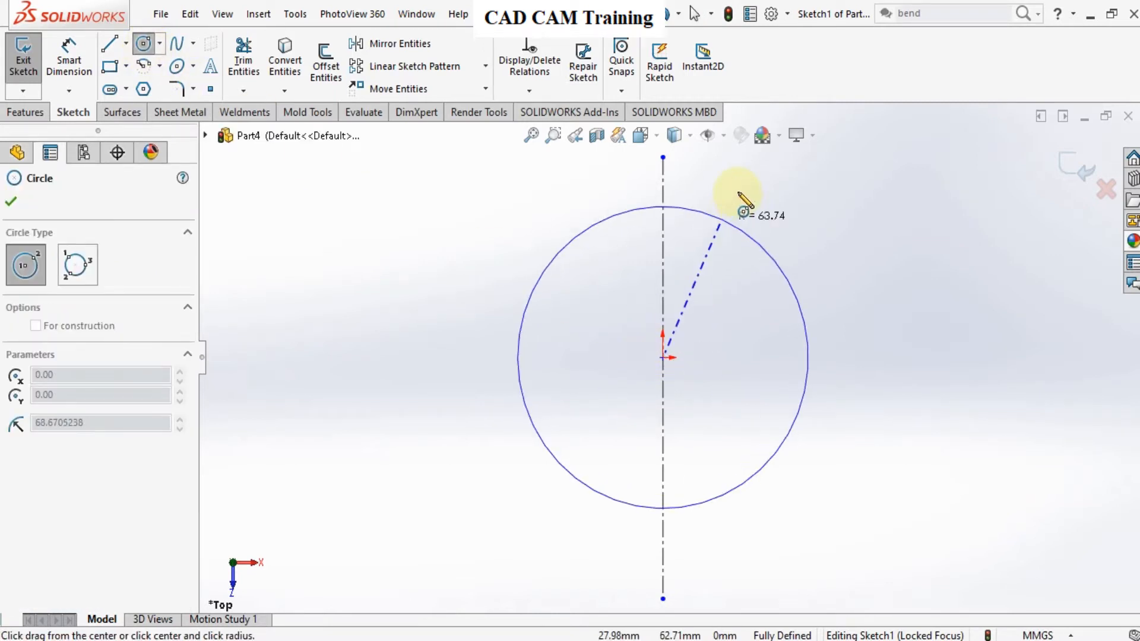
click(734, 191)
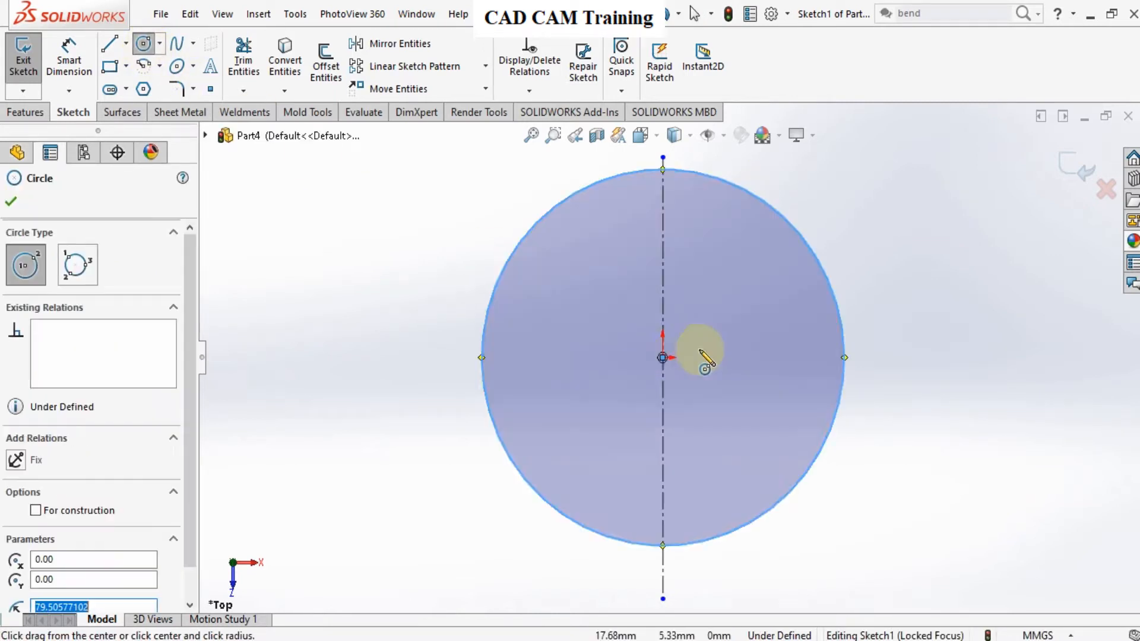
click(662, 357)
click(700, 238)
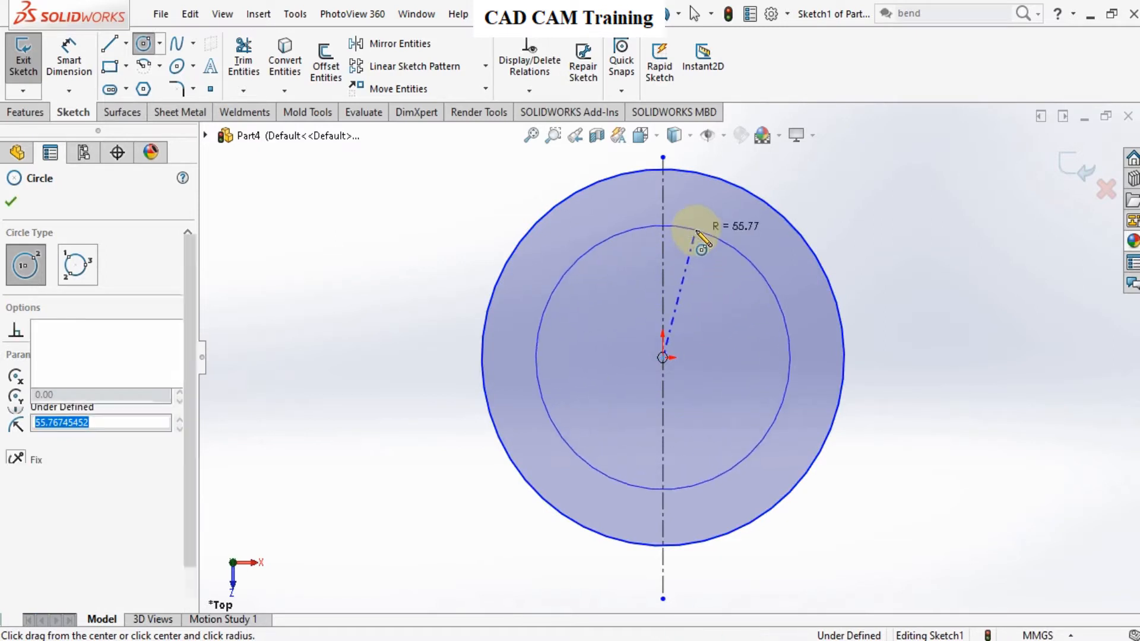
right_click(696, 233)
click(738, 247)
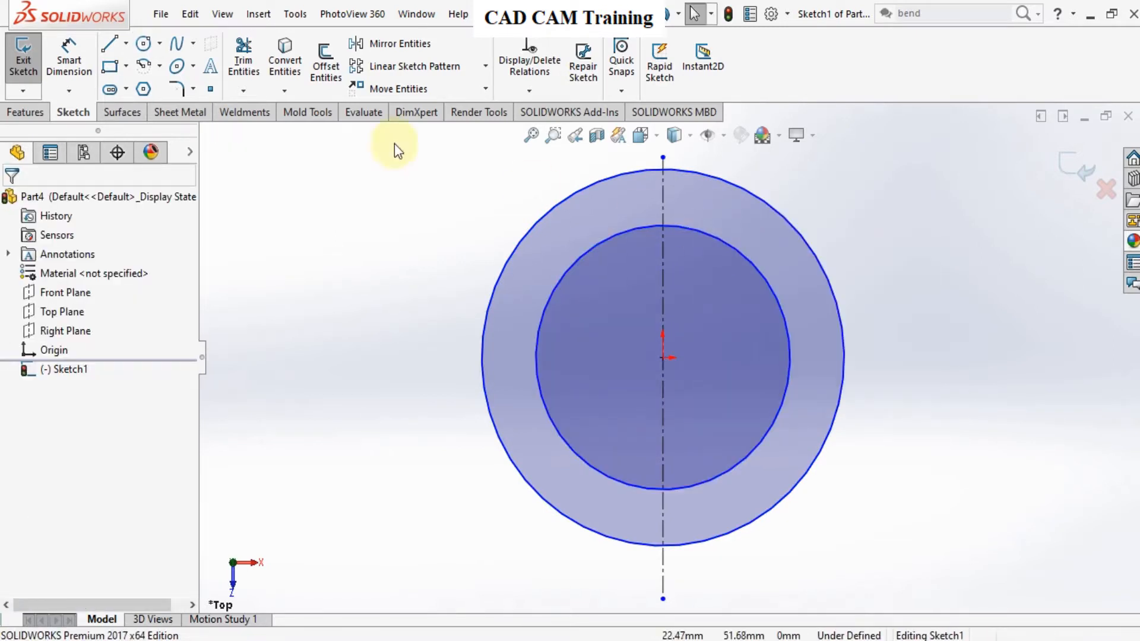
Step: Dimension the outer circle to a diameter of 30 mm
click(69, 60)
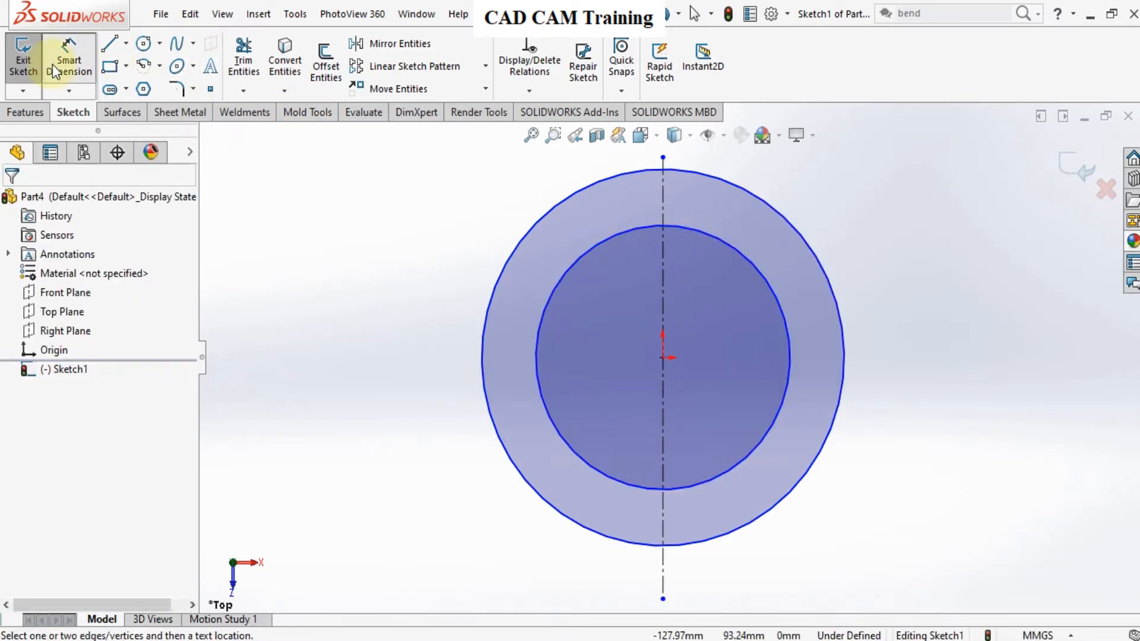
click(818, 261)
click(902, 351)
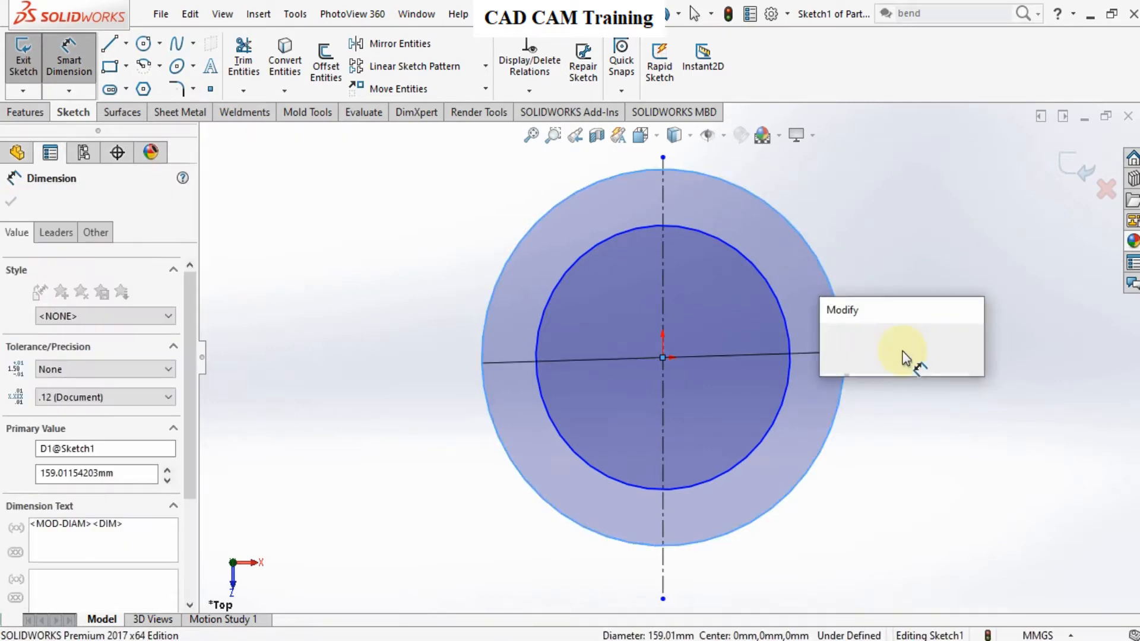
text(30)
key(Return)
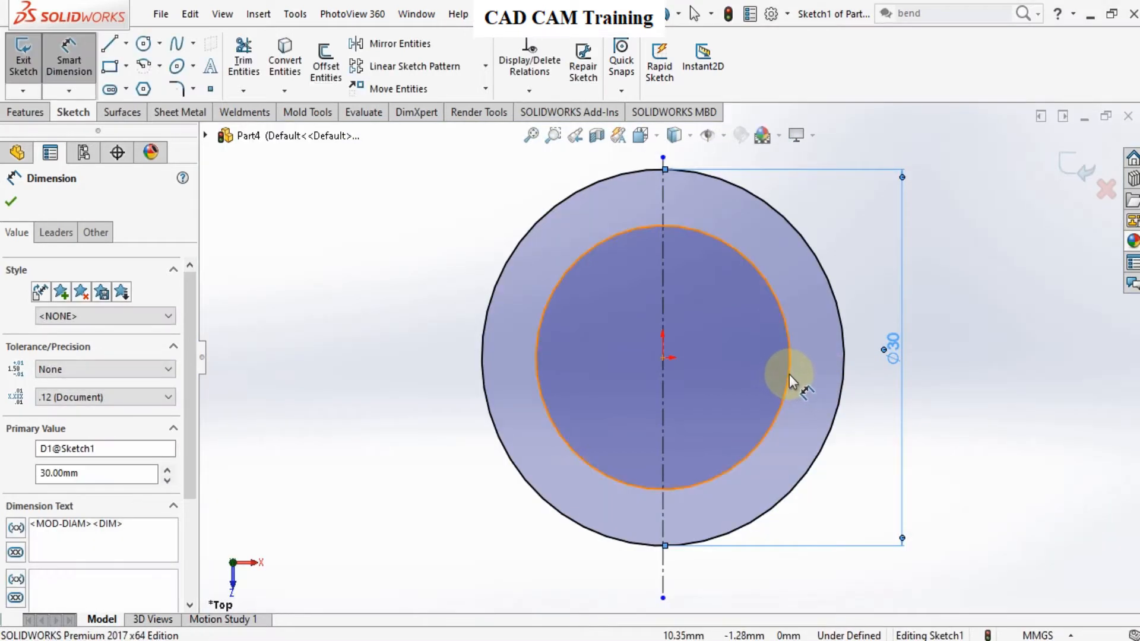
Step: Dimension the inner circle to a diameter of 21 mm
click(793, 376)
click(880, 426)
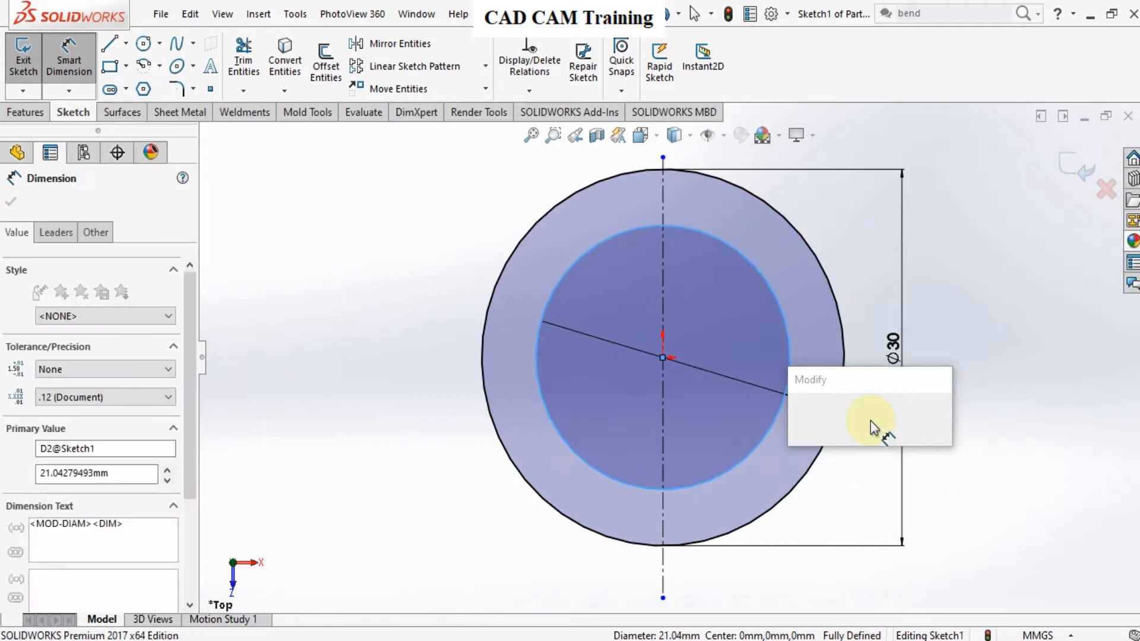
text(21)
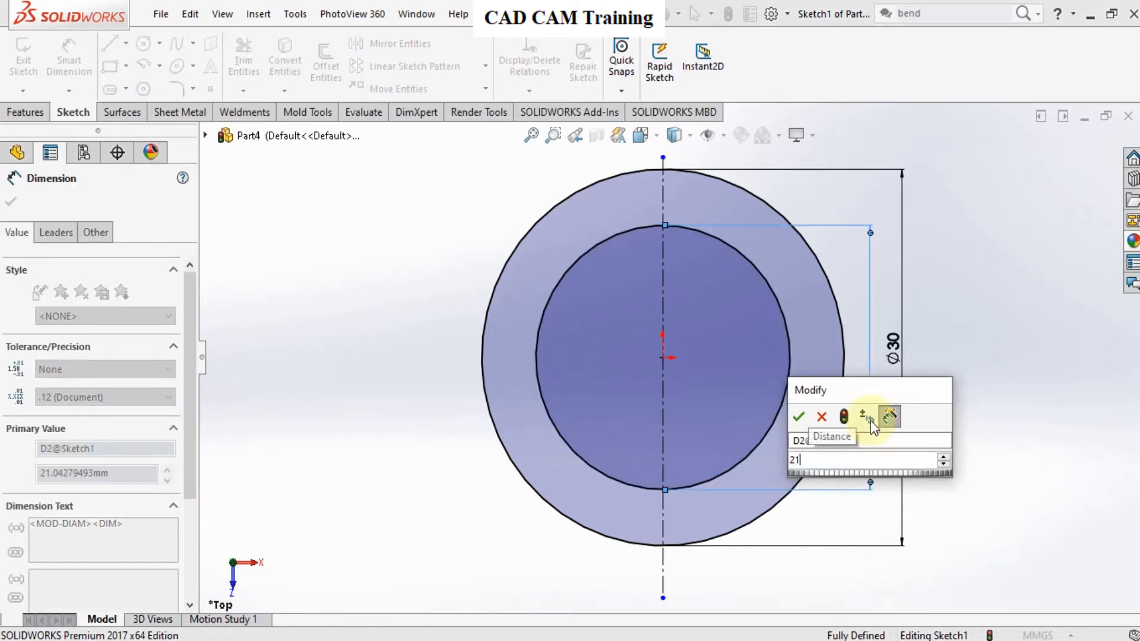
key(Return)
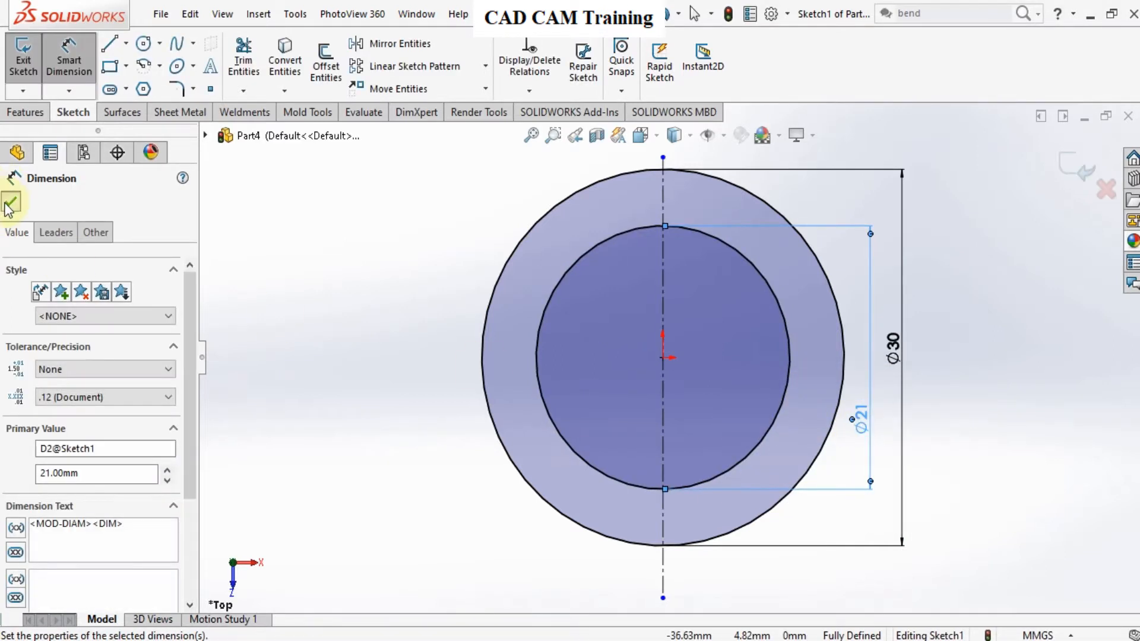
click(8, 196)
Step: Power-trim away the halves of both circles lying left of the vertical centerline
click(258, 67)
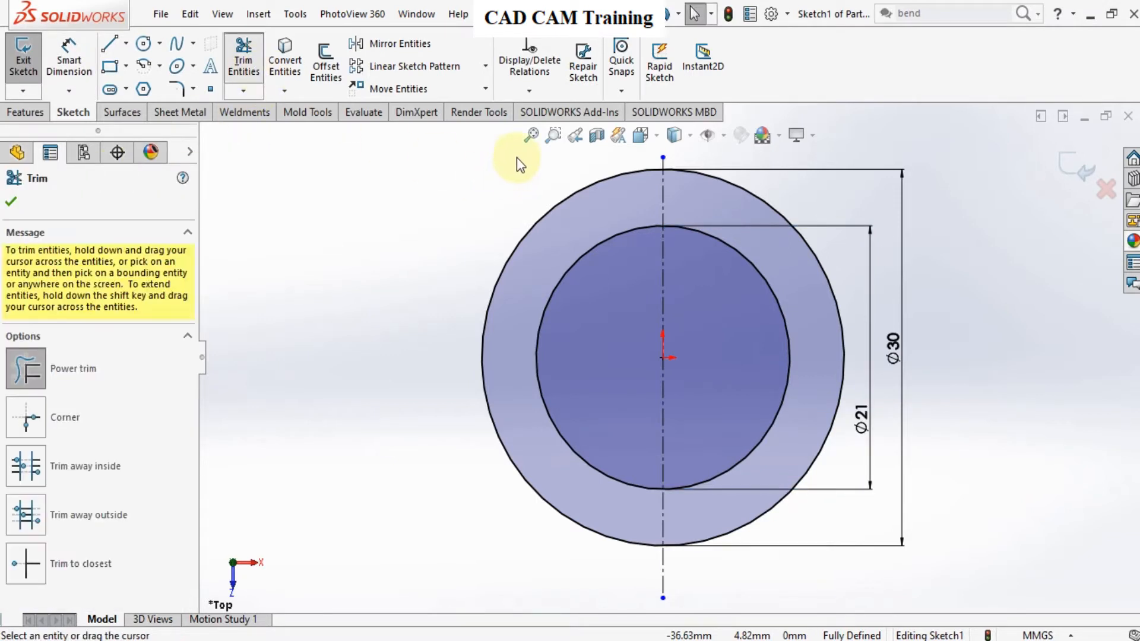
drag(516, 158, 577, 362)
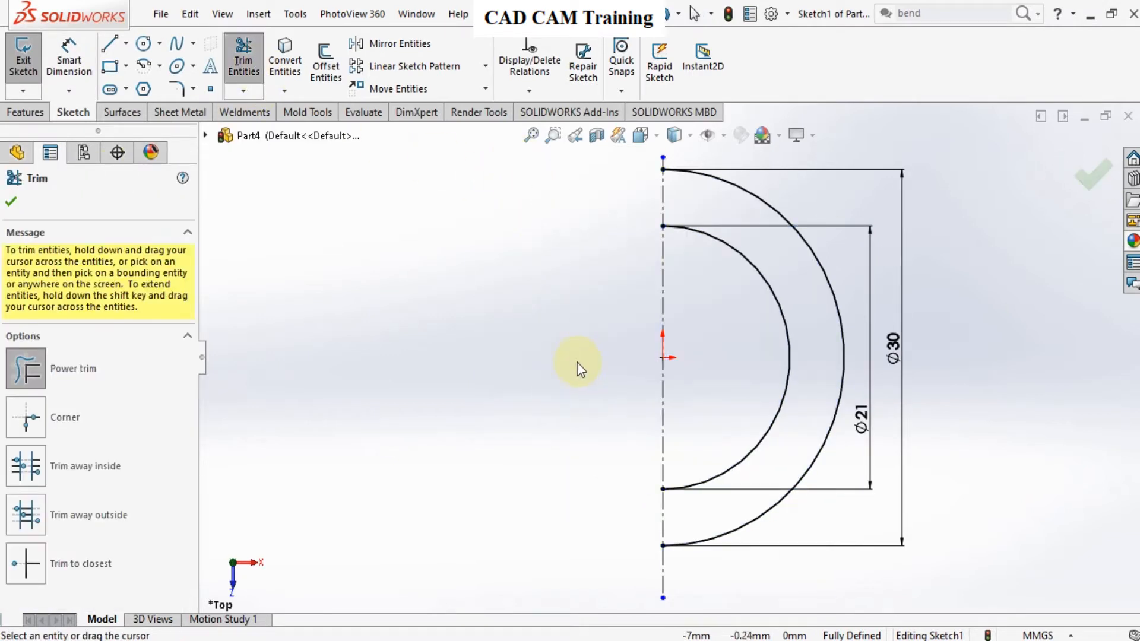
click(10, 203)
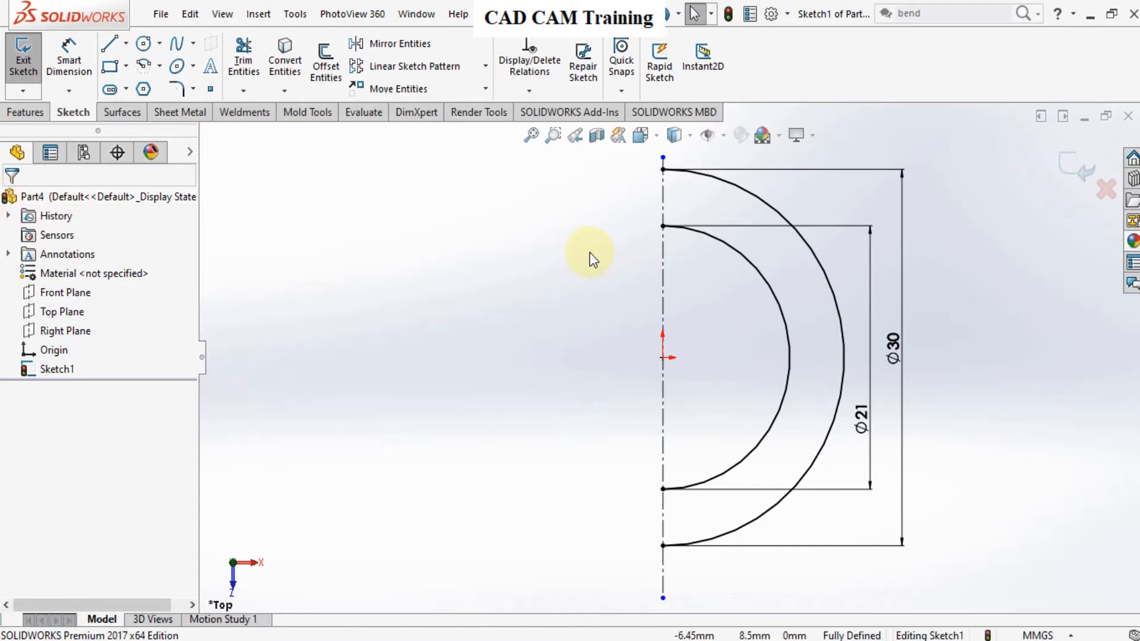
Step: Sketch a horizontal centerline about 42 mm long through the origin, extending past the arcs on both sides
click(126, 43)
click(140, 89)
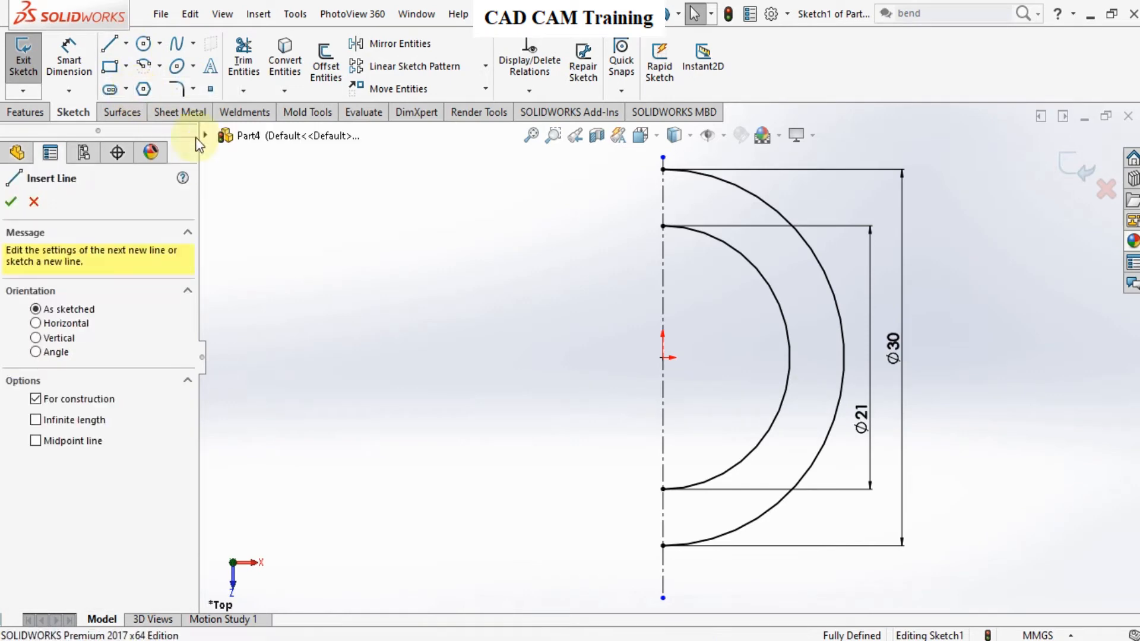
click(472, 357)
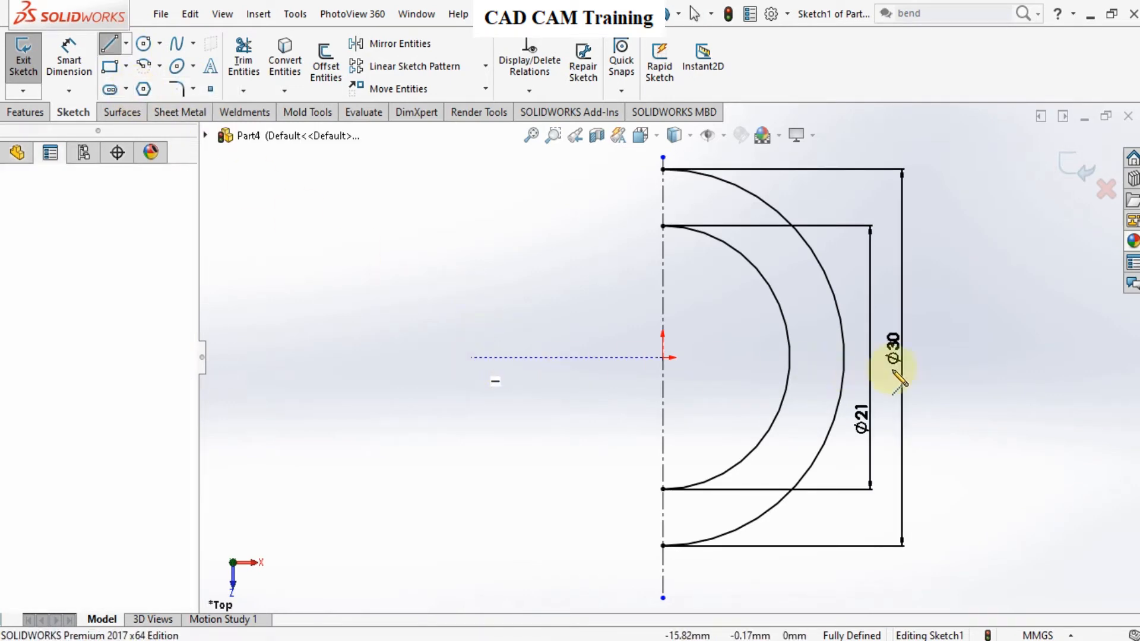
click(973, 357)
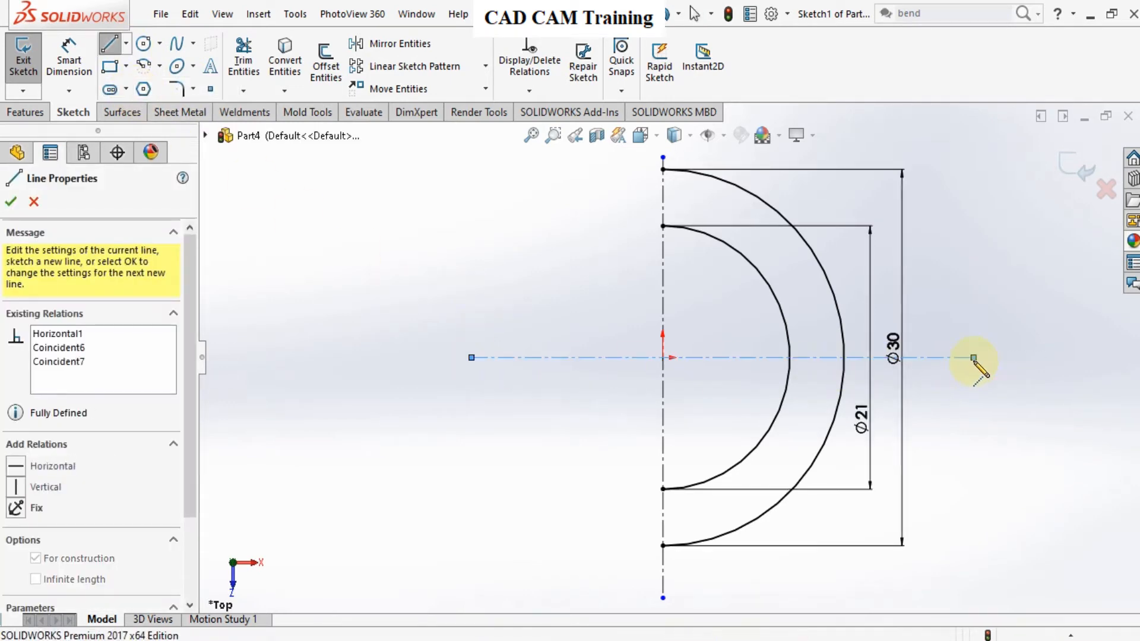
right_click(974, 374)
click(970, 372)
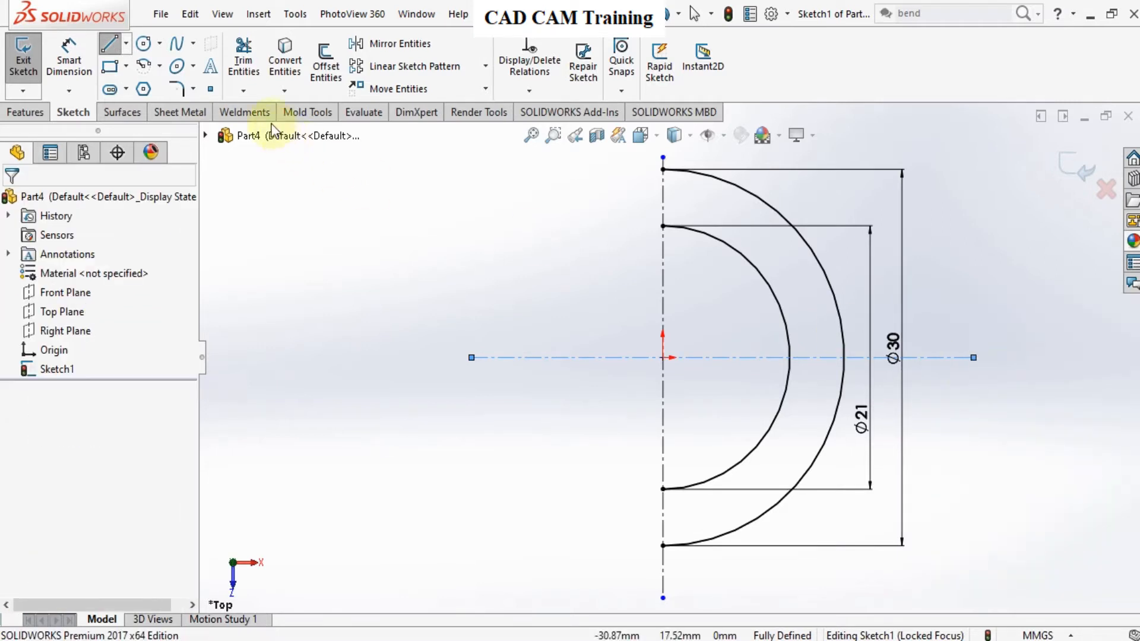
Step: Trim away the portions of both arcs below the horizontal centerline, leaving the upper-right quarter arcs
click(244, 60)
drag(748, 425, 860, 480)
click(11, 201)
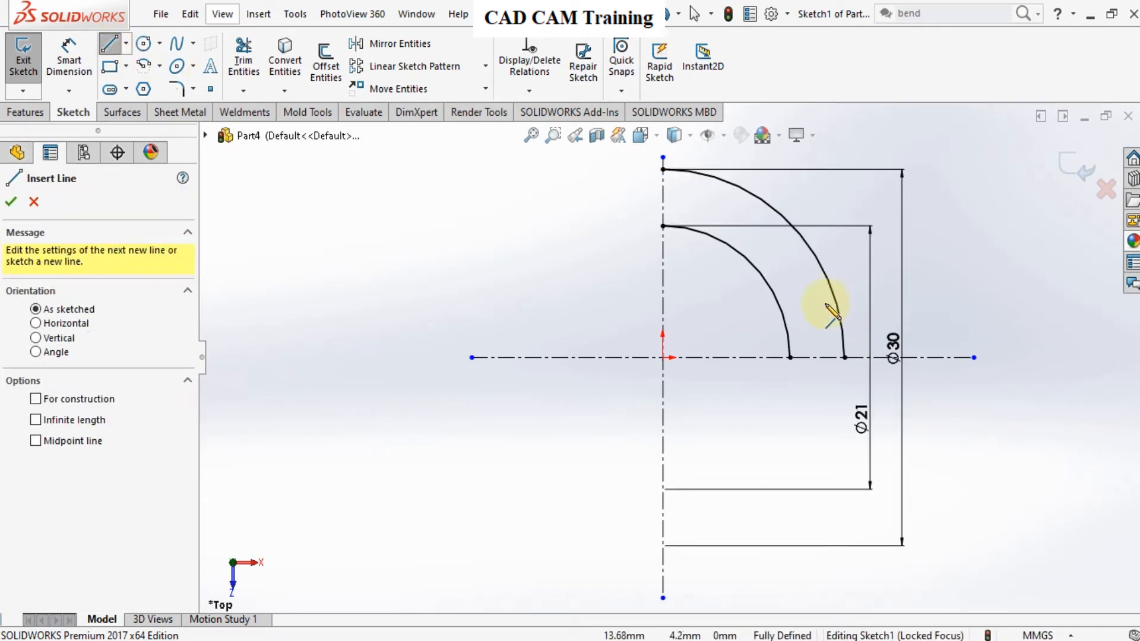
Step: Sketch a chain from the outer arc: a vertical line up, a short horizontal line left, and a slanted line back down to the arc
click(819, 295)
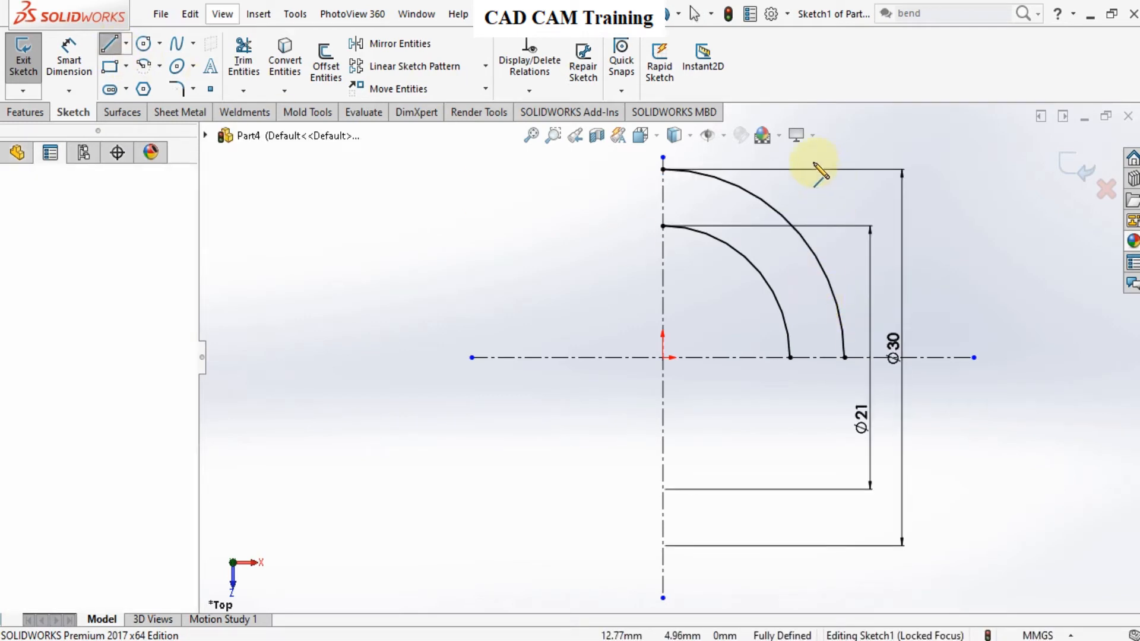
scroll(801, 178, up, 3)
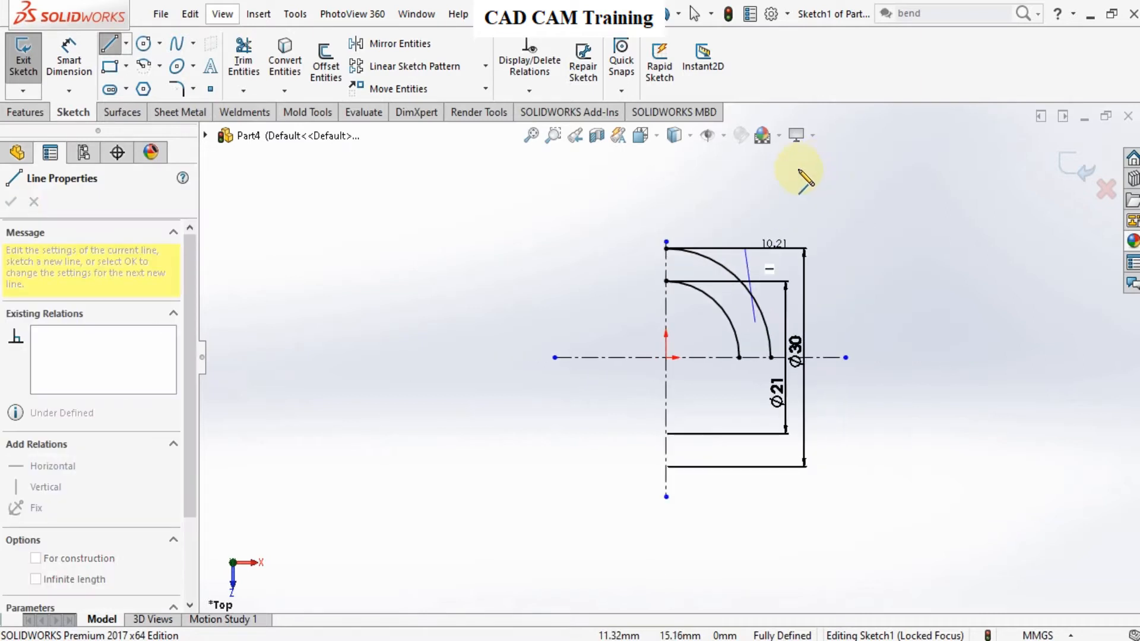
click(755, 182)
click(725, 182)
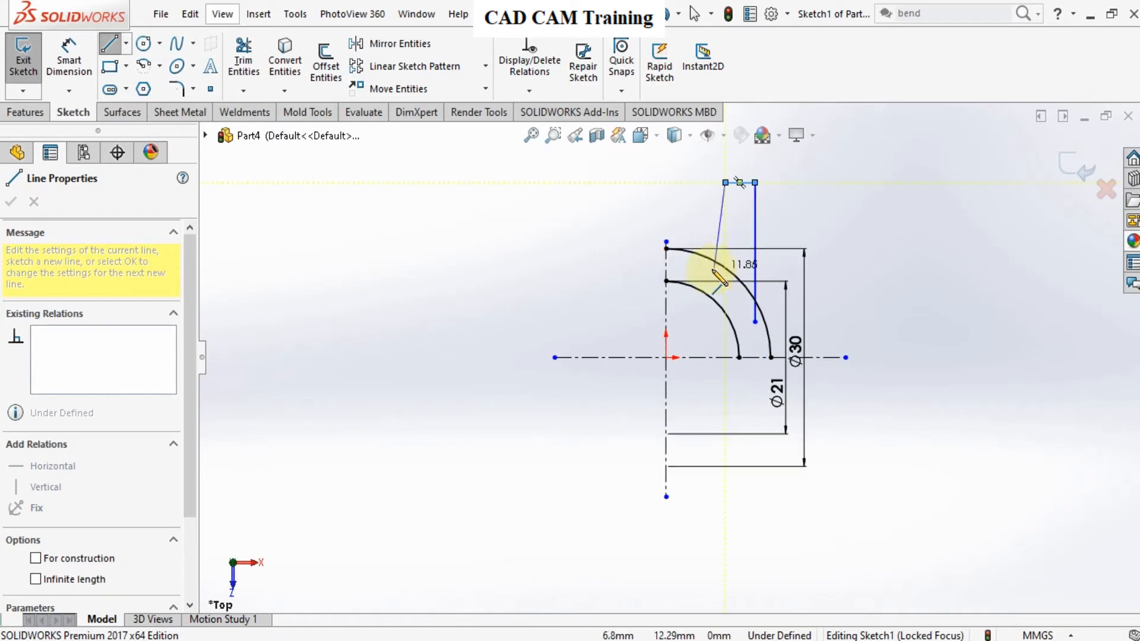
click(707, 273)
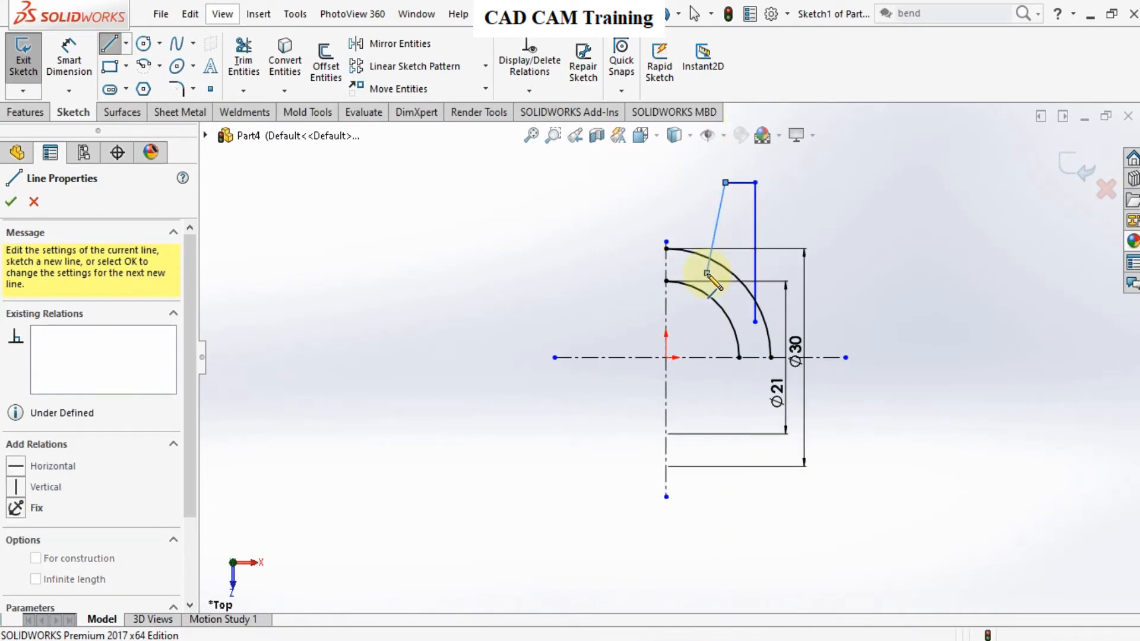
right_click(710, 275)
click(726, 284)
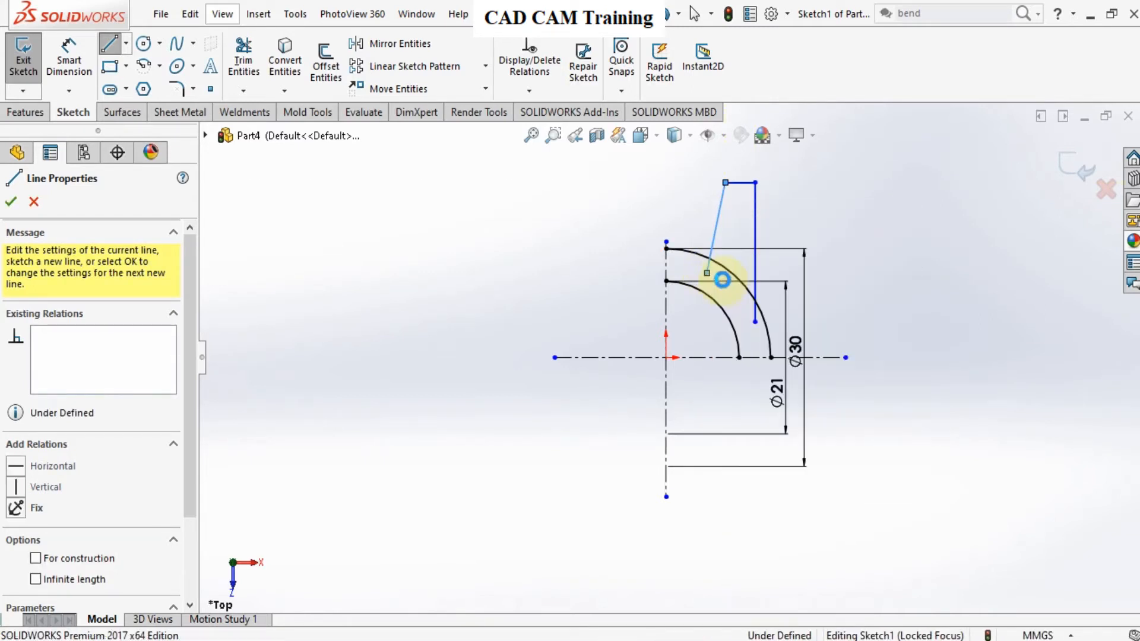
Step: Trim away the segment of the outer arc between the slanted line and the vertical line
click(247, 72)
scroll(722, 272, down, 3)
mouse_move(673, 284)
mouse_down()
mouse_move(730, 286)
mouse_move(771, 360)
mouse_up()
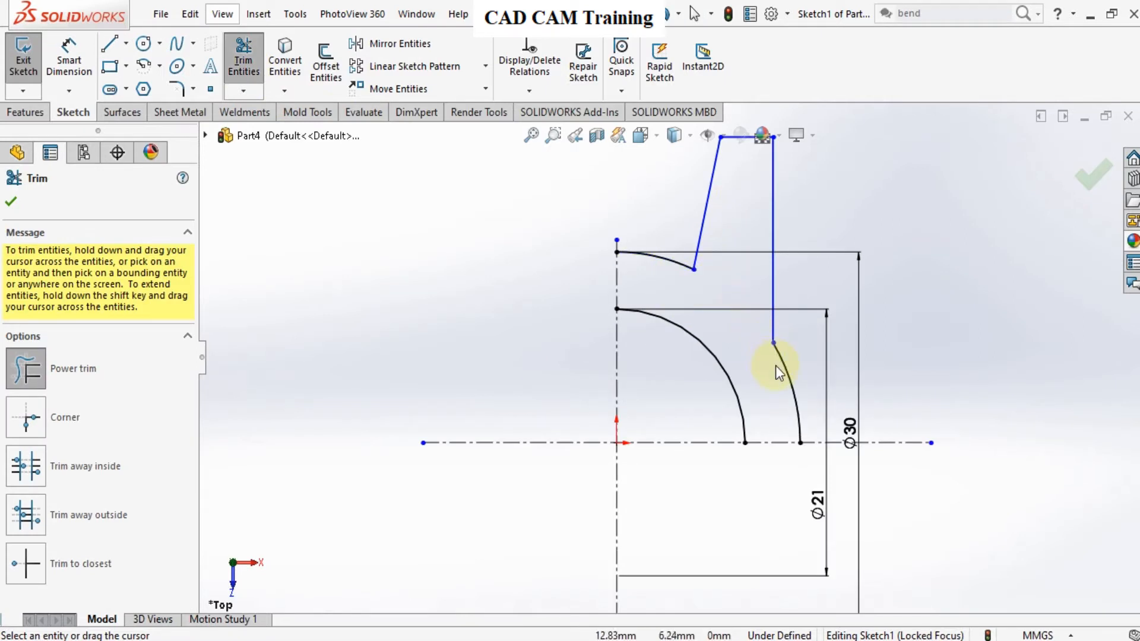
click(11, 202)
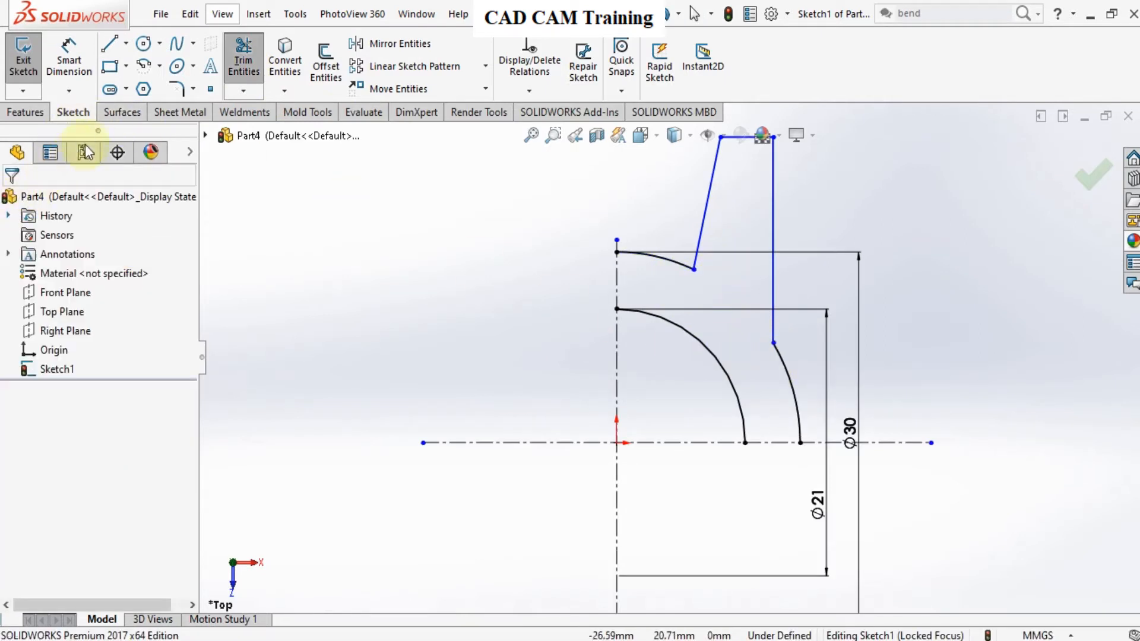
Step: Dimension the distance between the short top line and the horizontal centerline to 24 mm
click(69, 57)
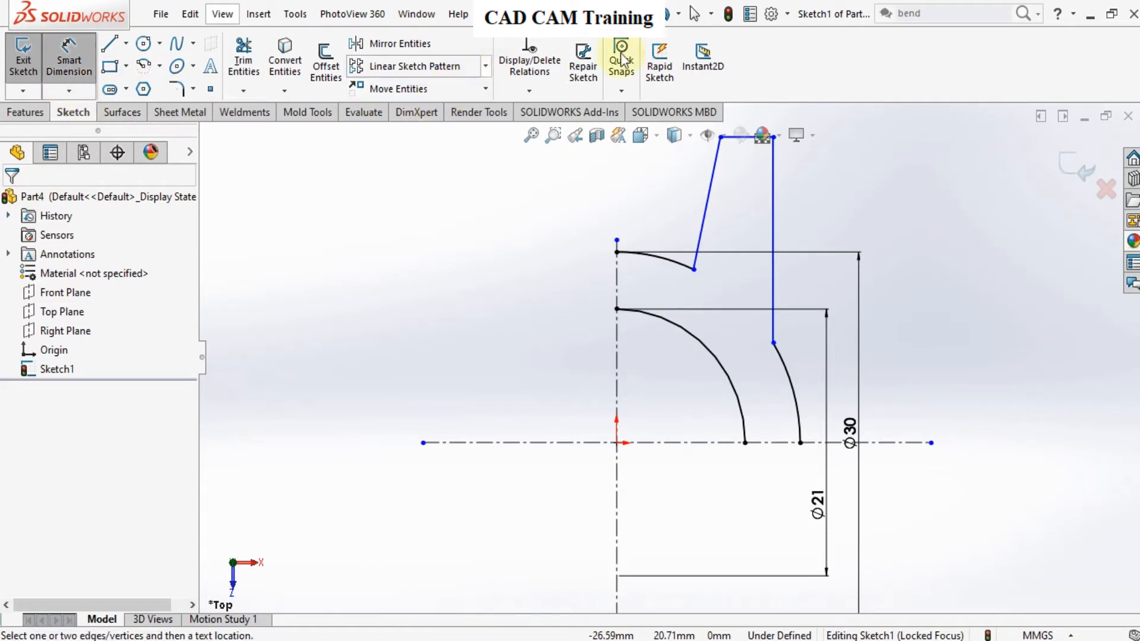
key(z)
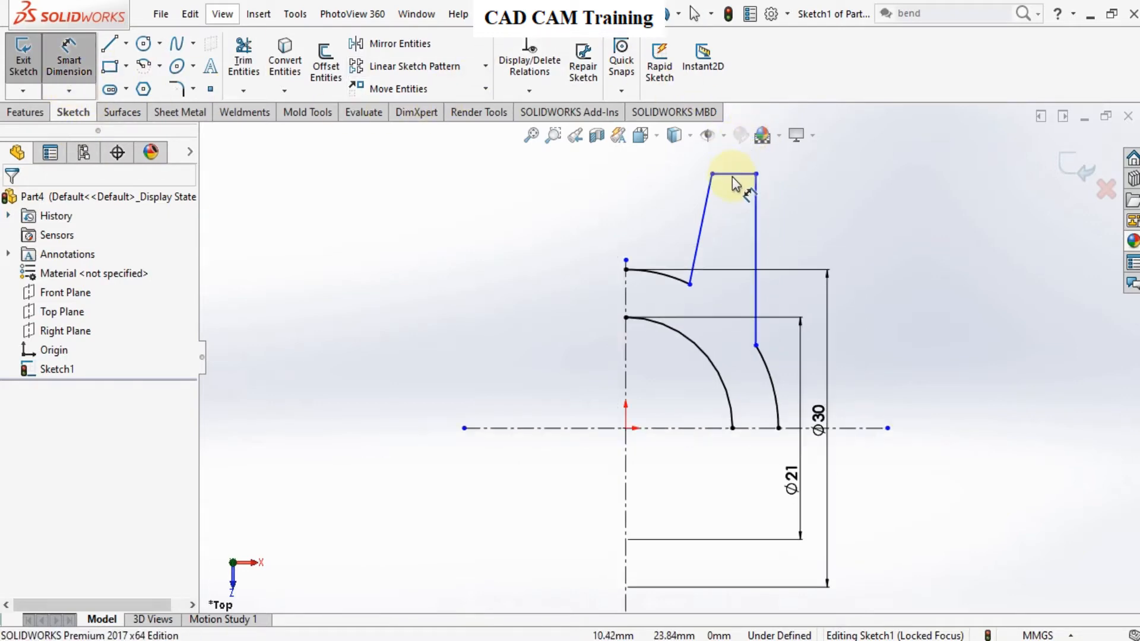
click(746, 429)
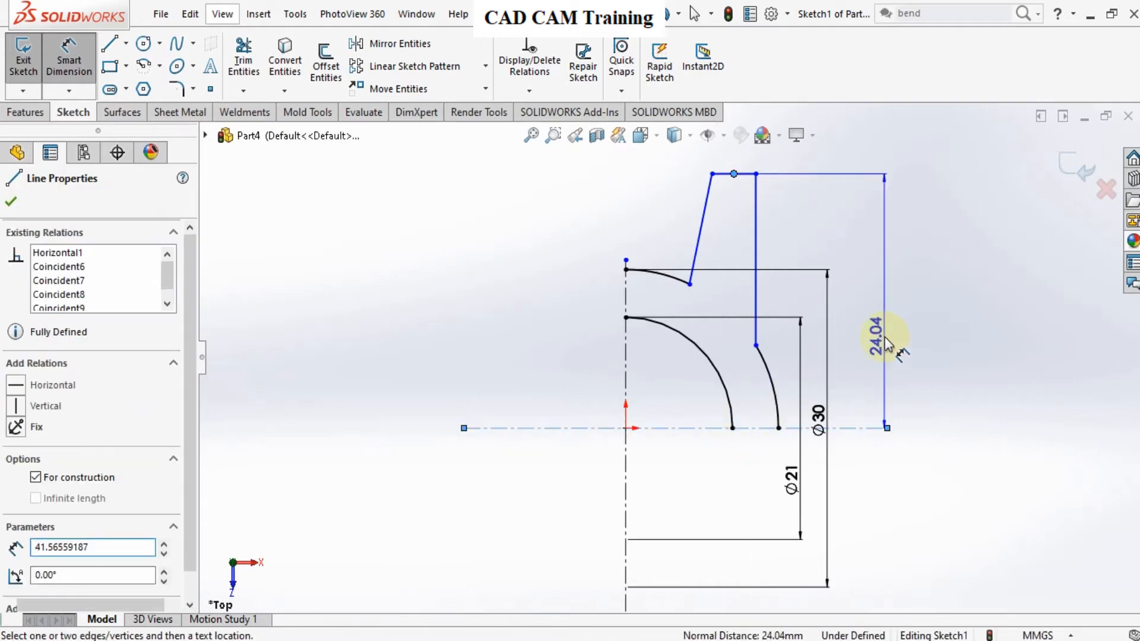
click(887, 341)
text(24)
key(Return)
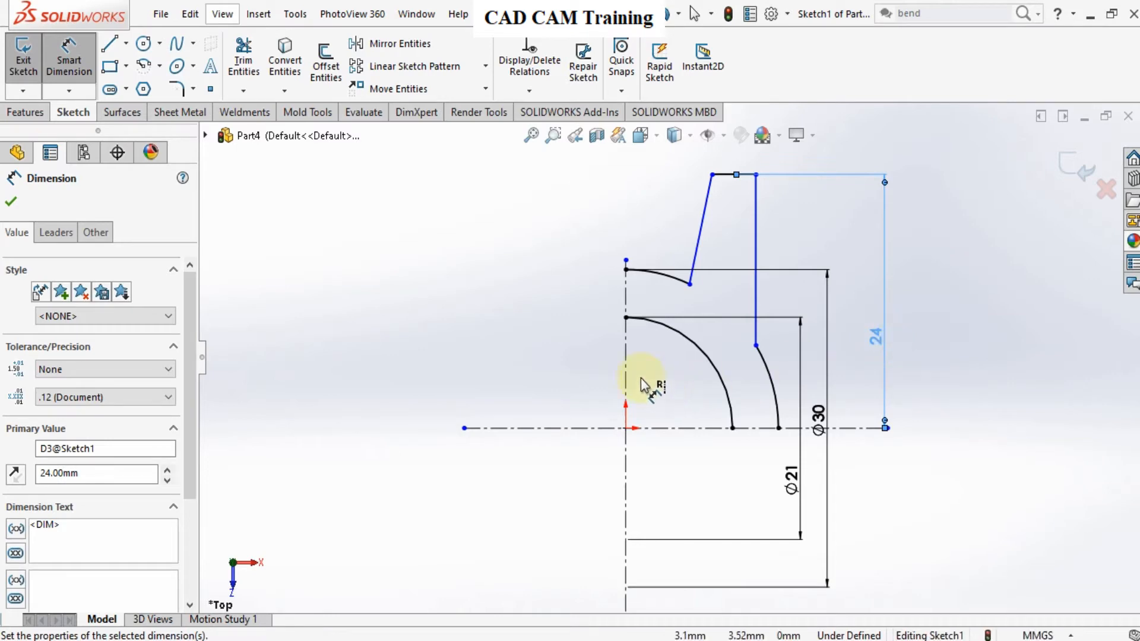
click(12, 204)
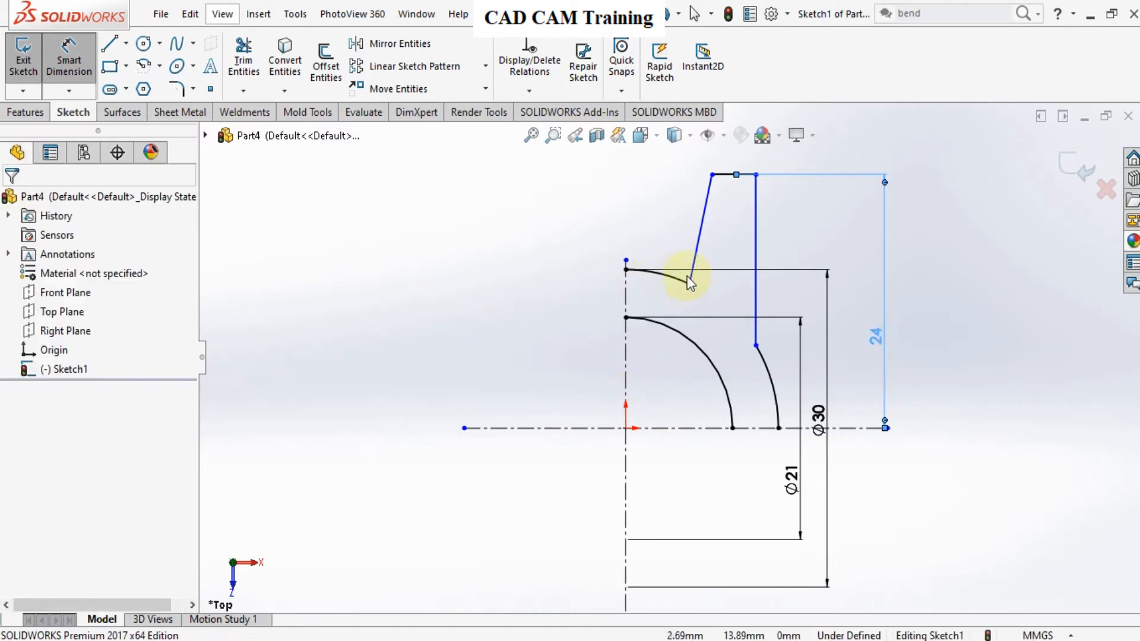
key(Escape)
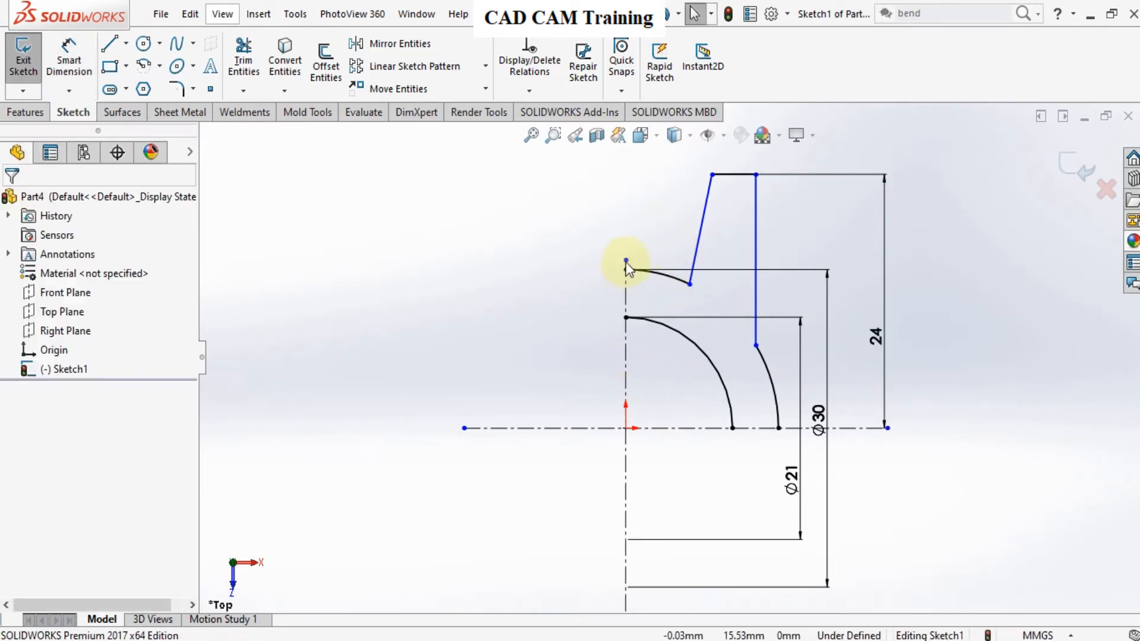
Step: Extend the vertical centerline upward so its upper end lies about 24.5 mm above the origin
drag(625, 246, 624, 170)
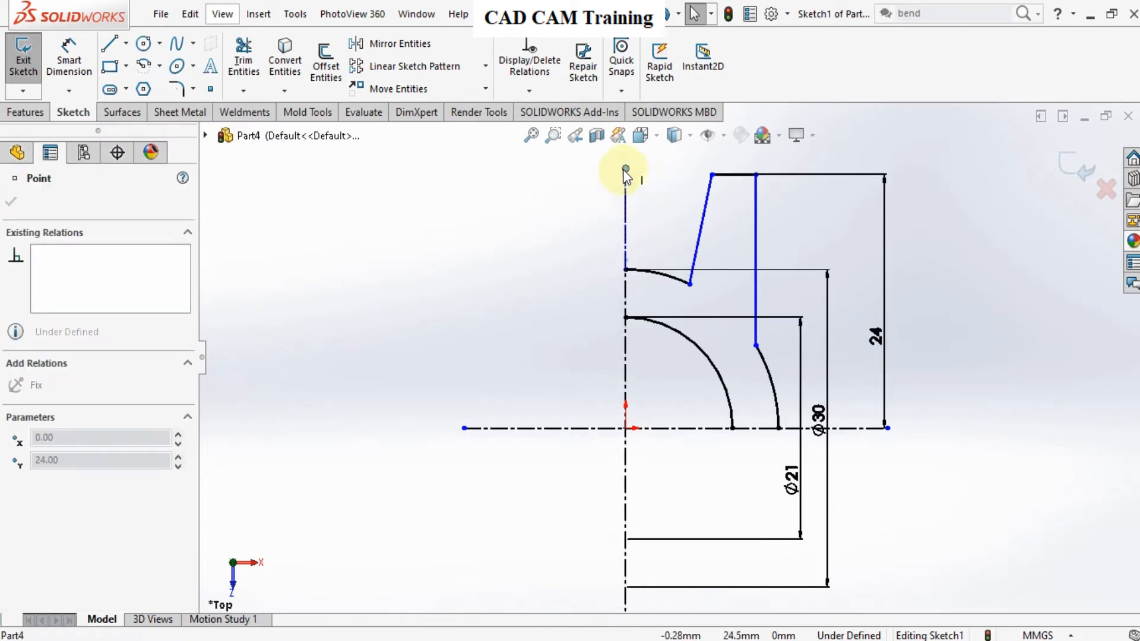
click(545, 248)
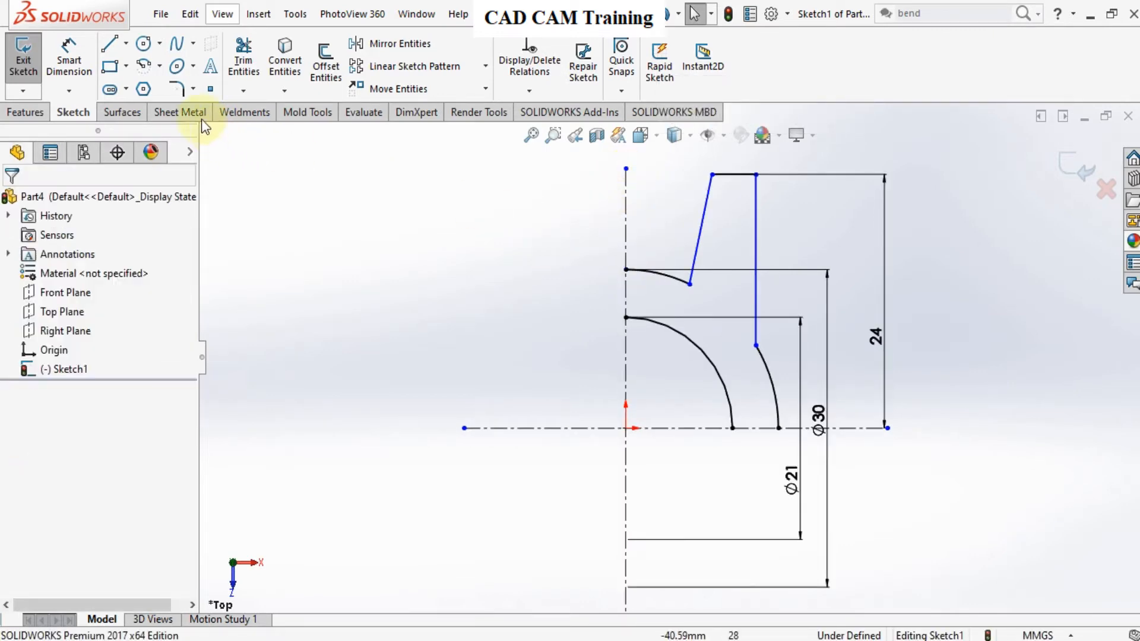
Step: Fillet both ends of the slanted line, at the outer arc and at the short top line, with a 1.5 mm radius
click(175, 90)
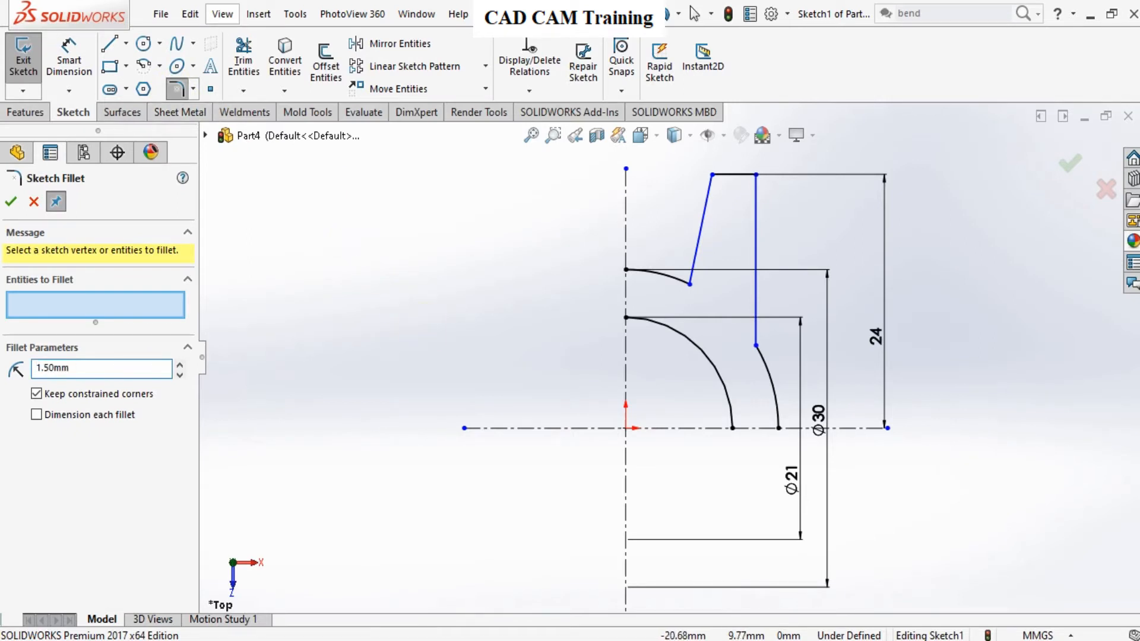
click(690, 283)
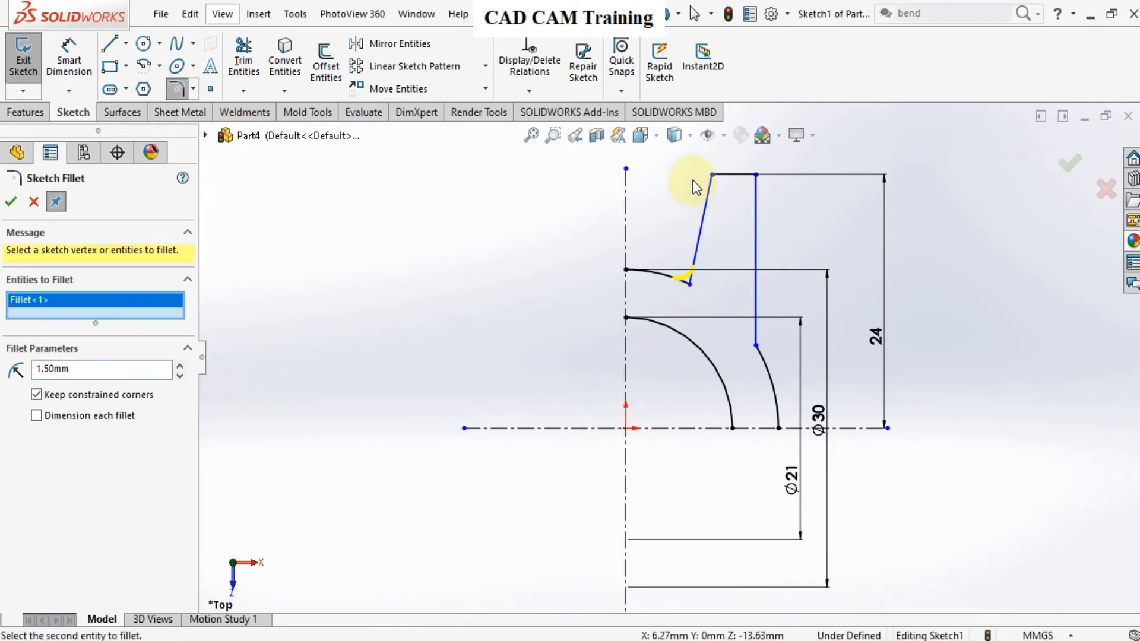
click(712, 175)
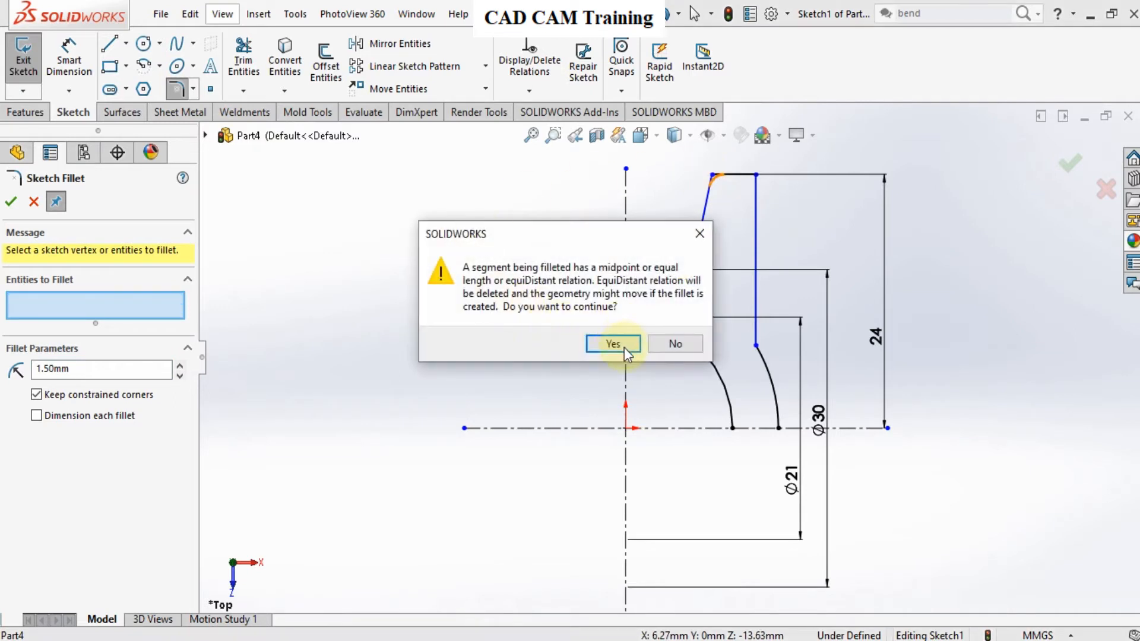
click(613, 344)
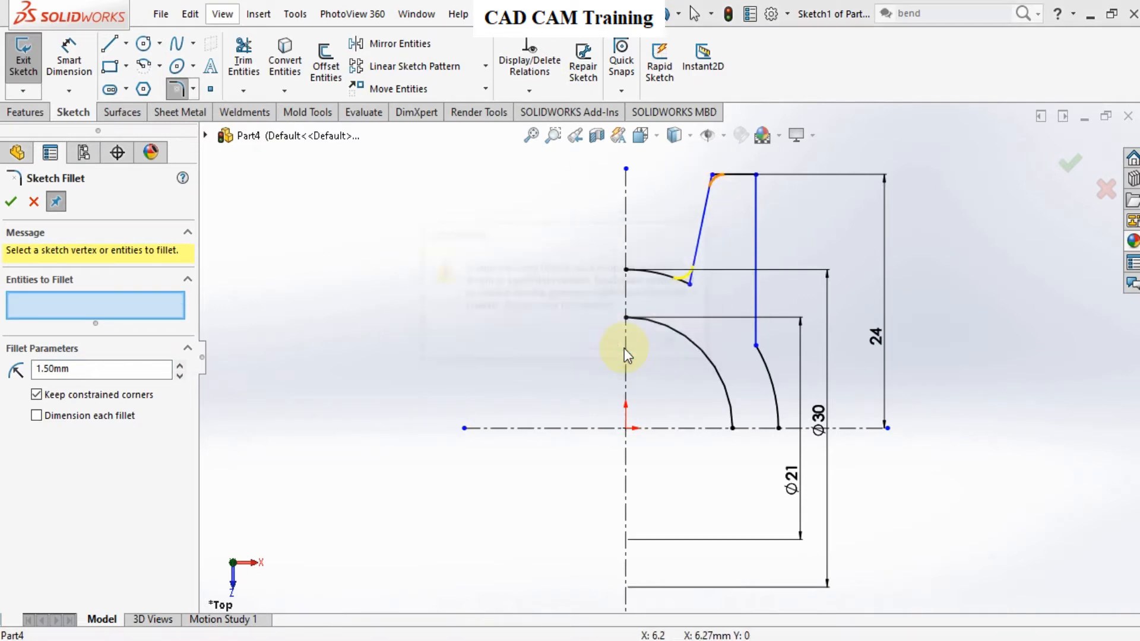
click(11, 202)
click(12, 205)
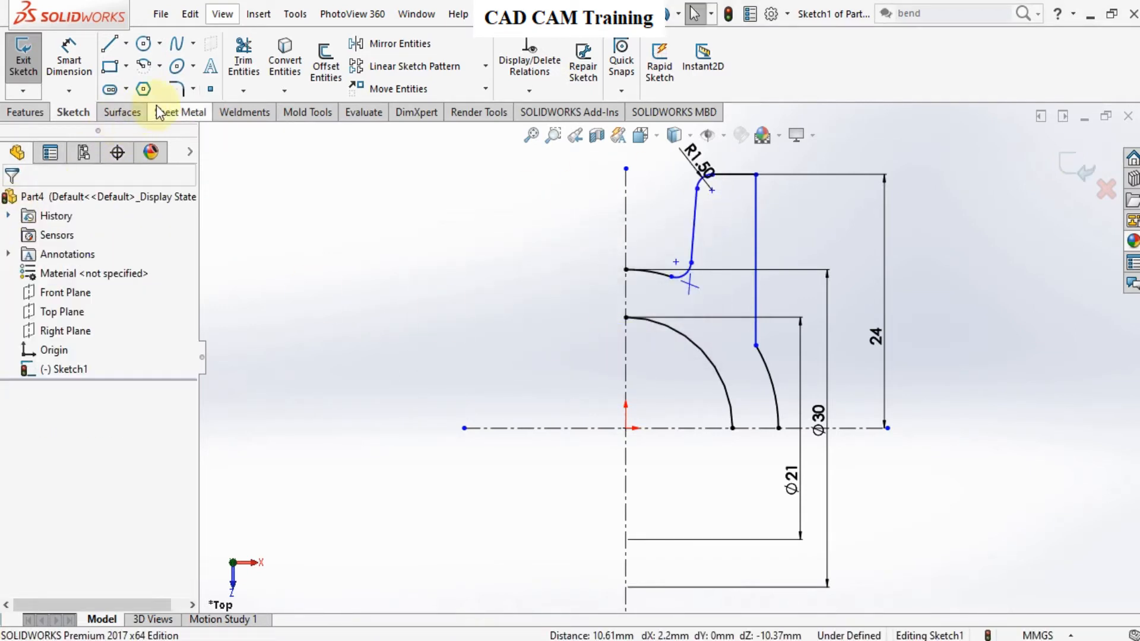
Step: Fillet the corner between the vertical line and the outer arc with a 3 mm radius
key(Return)
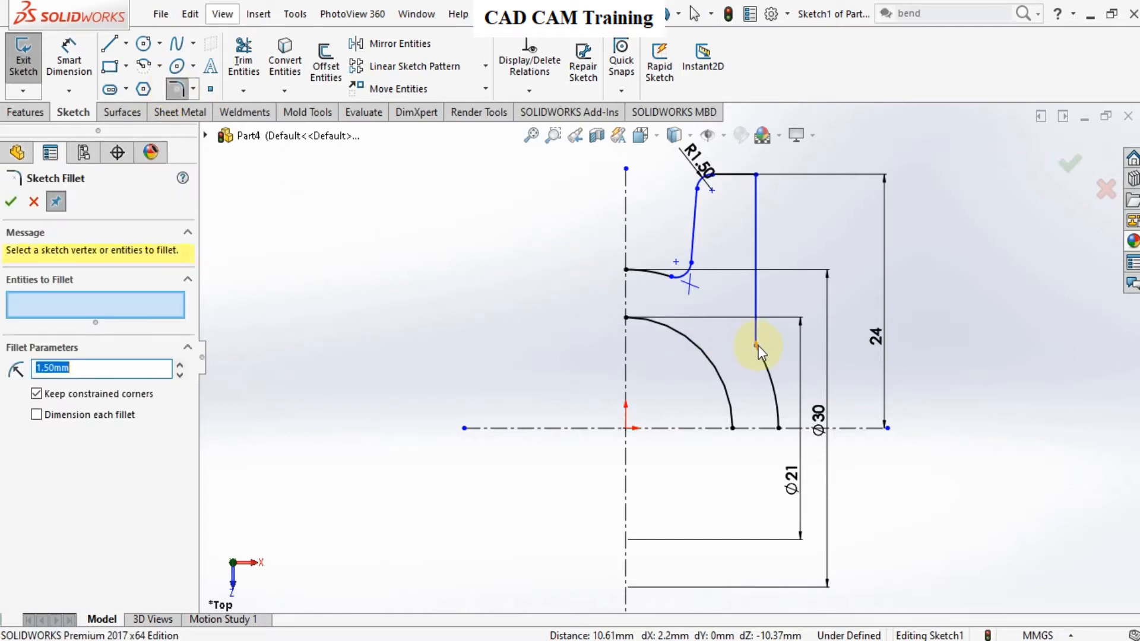
click(756, 346)
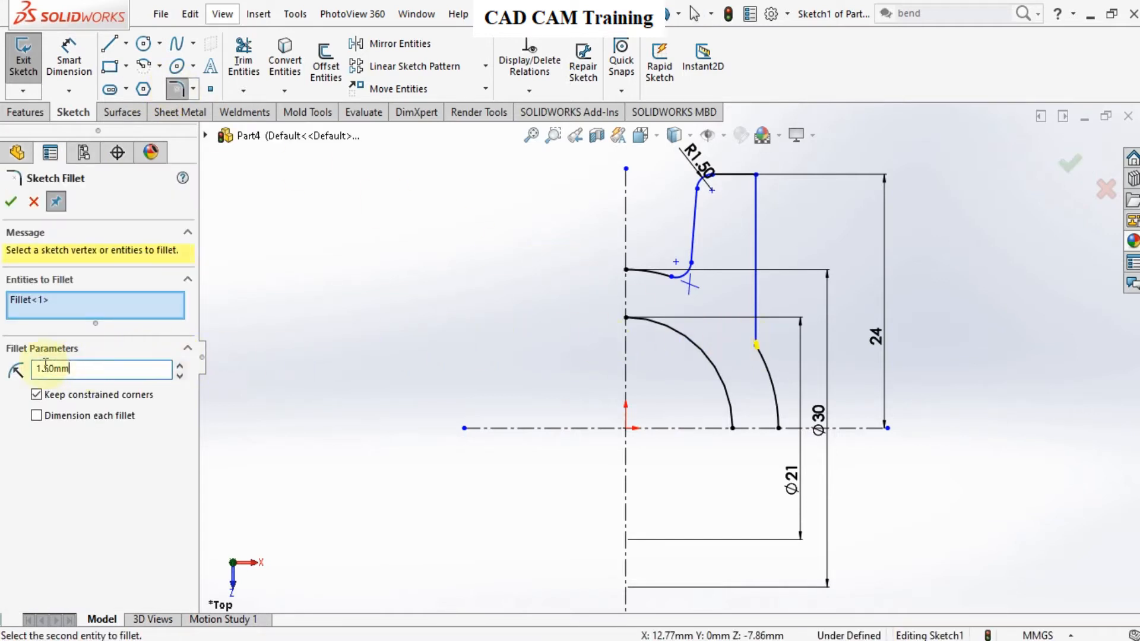
text(3)
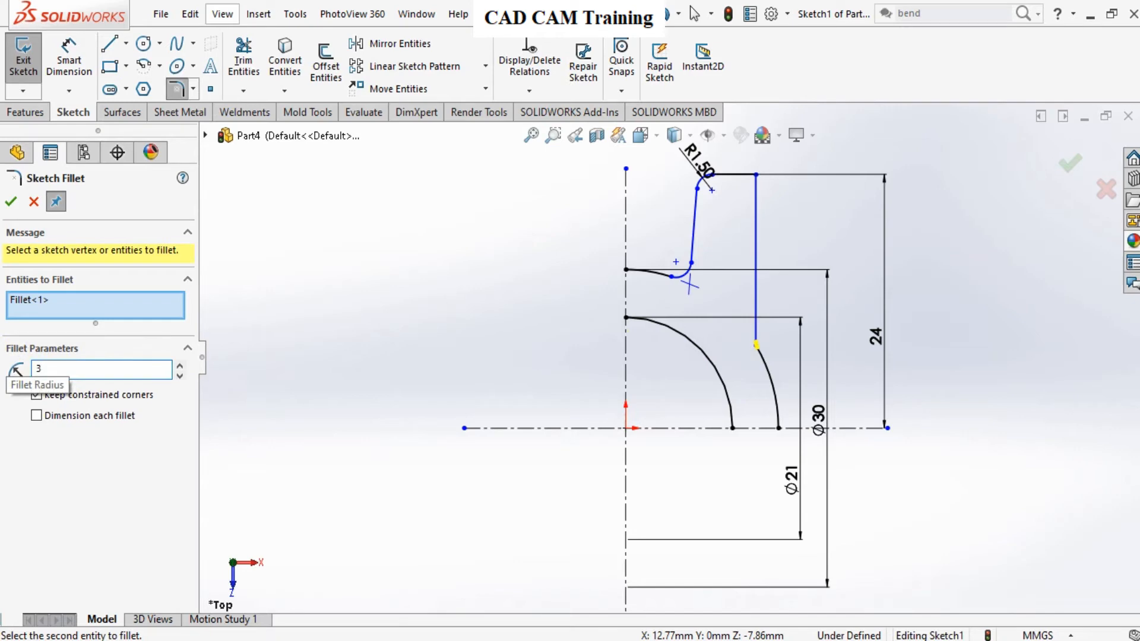
click(6, 209)
click(7, 205)
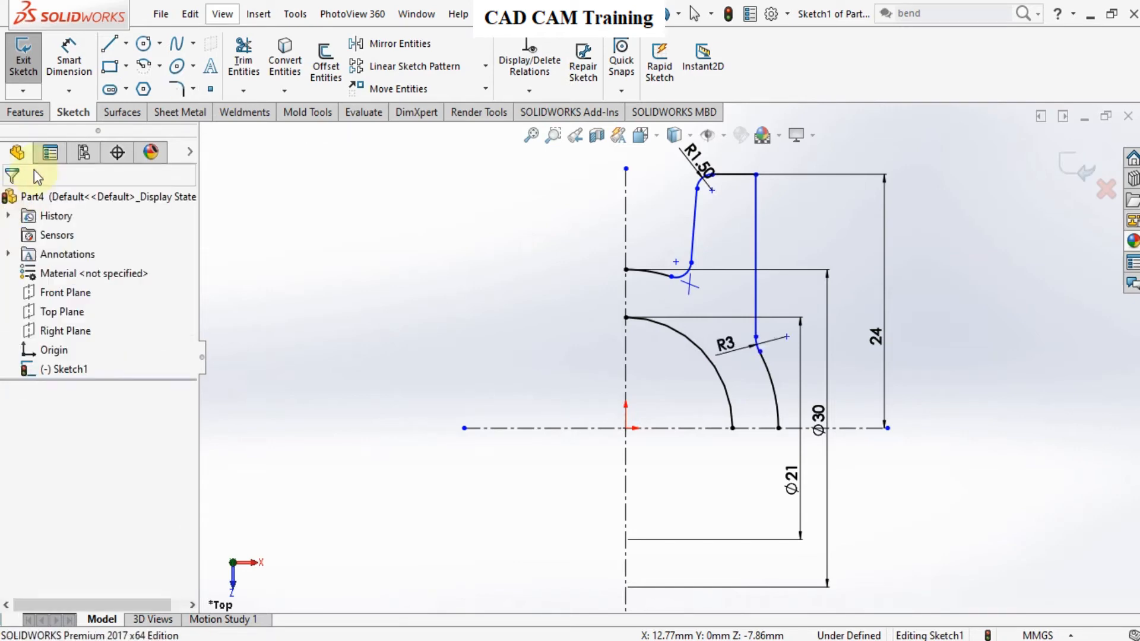
Step: Add a doubled dimension of 1.5 mm across the vertical centerline from the center of the slanted line's lower fillet
click(70, 75)
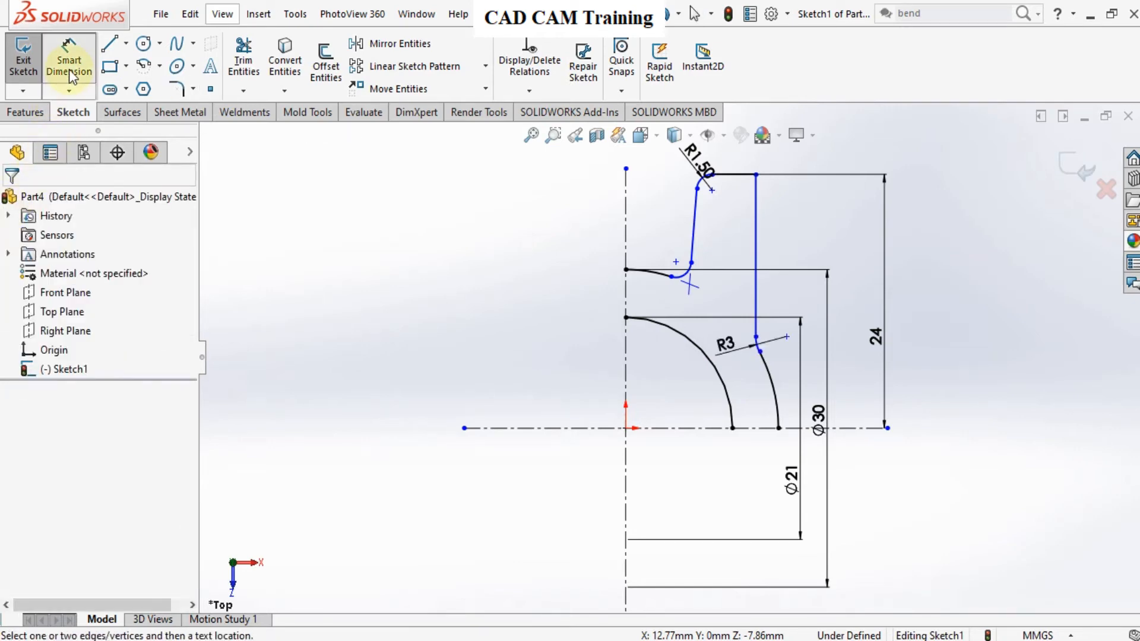
click(676, 262)
click(625, 236)
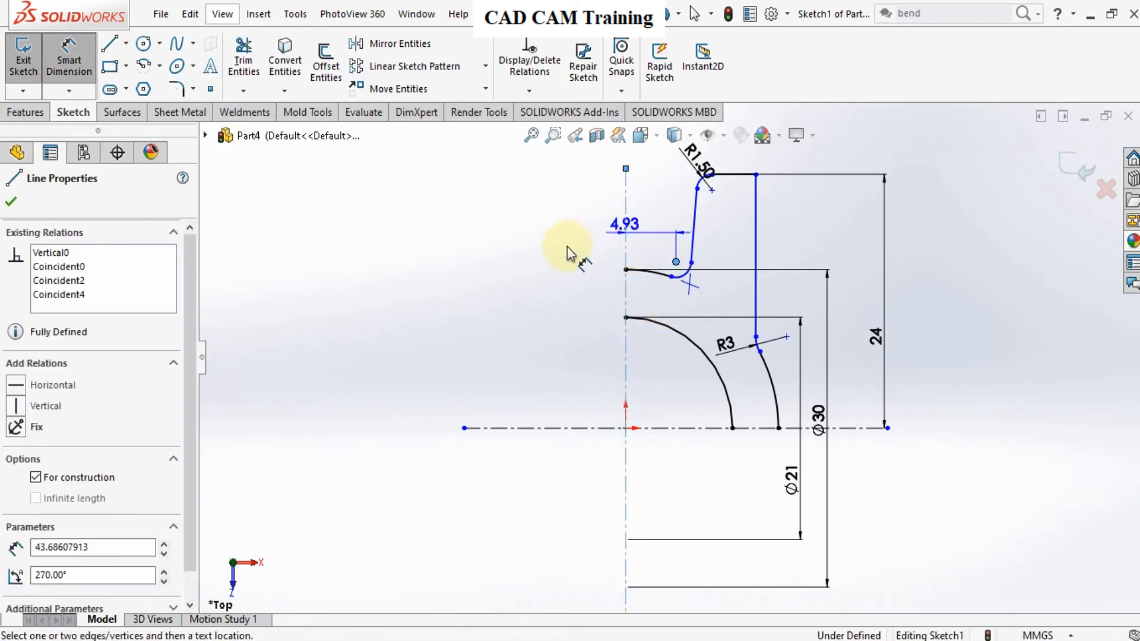
click(567, 248)
text(1.5)
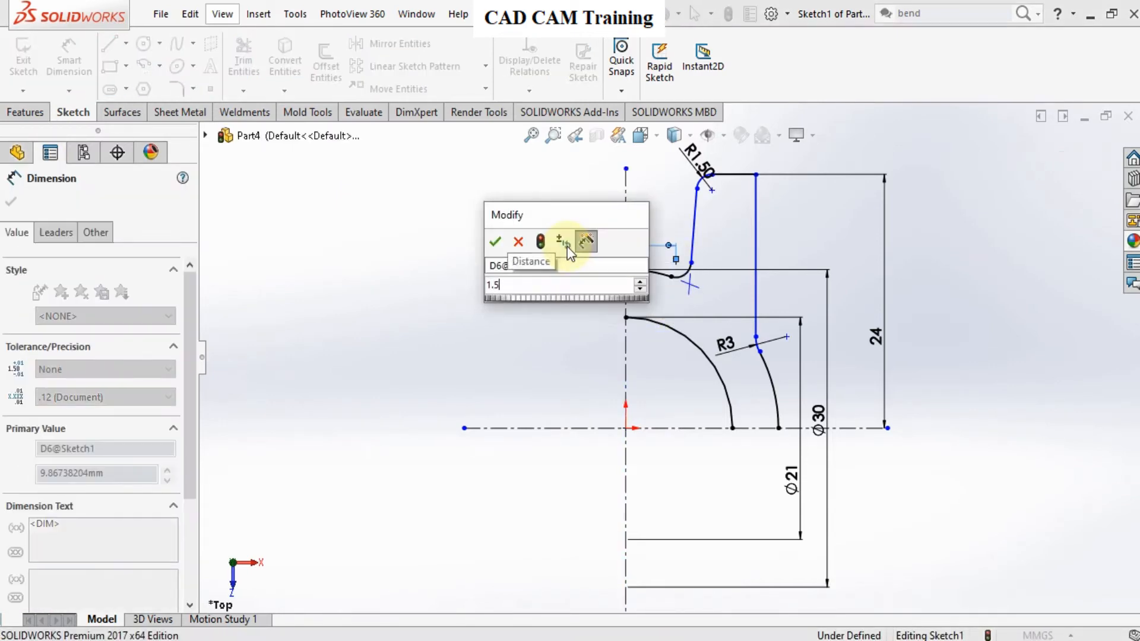
key(Return)
Step: Dimension the angle between the slanted line and the vertical centerline to 30°
click(691, 238)
scroll(691, 239, down, 1)
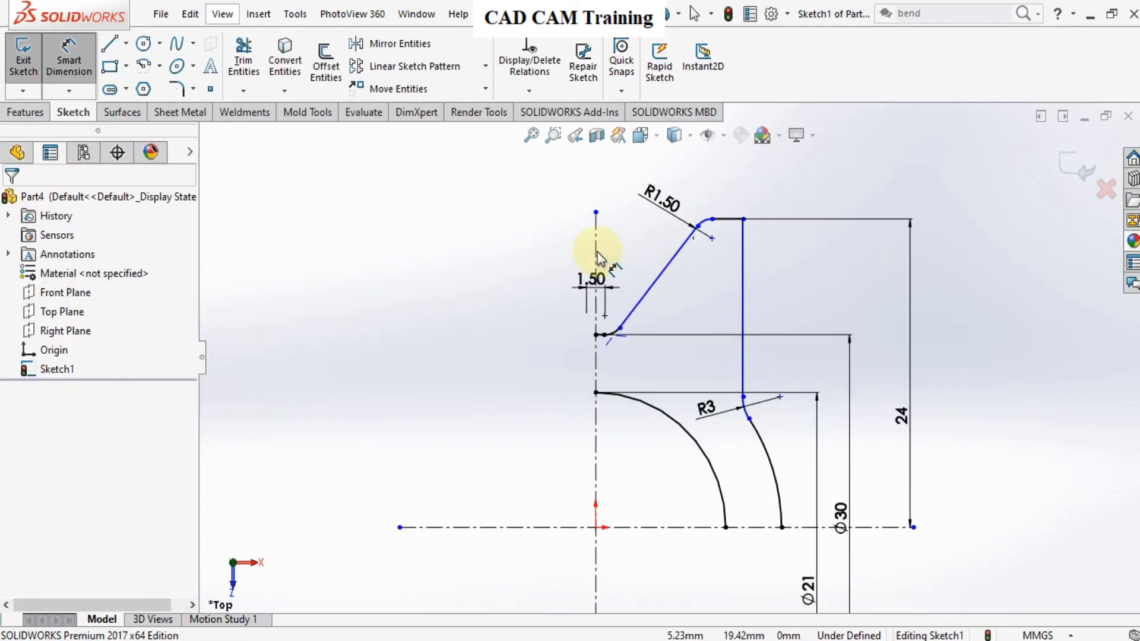
click(597, 251)
click(615, 239)
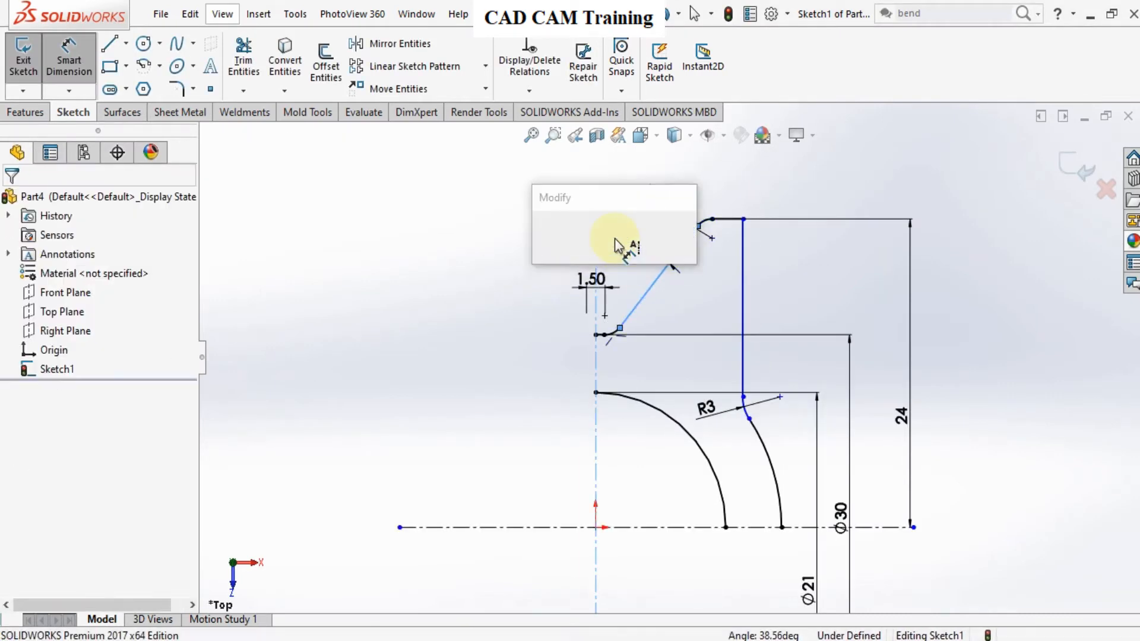
text(30)
key(Return)
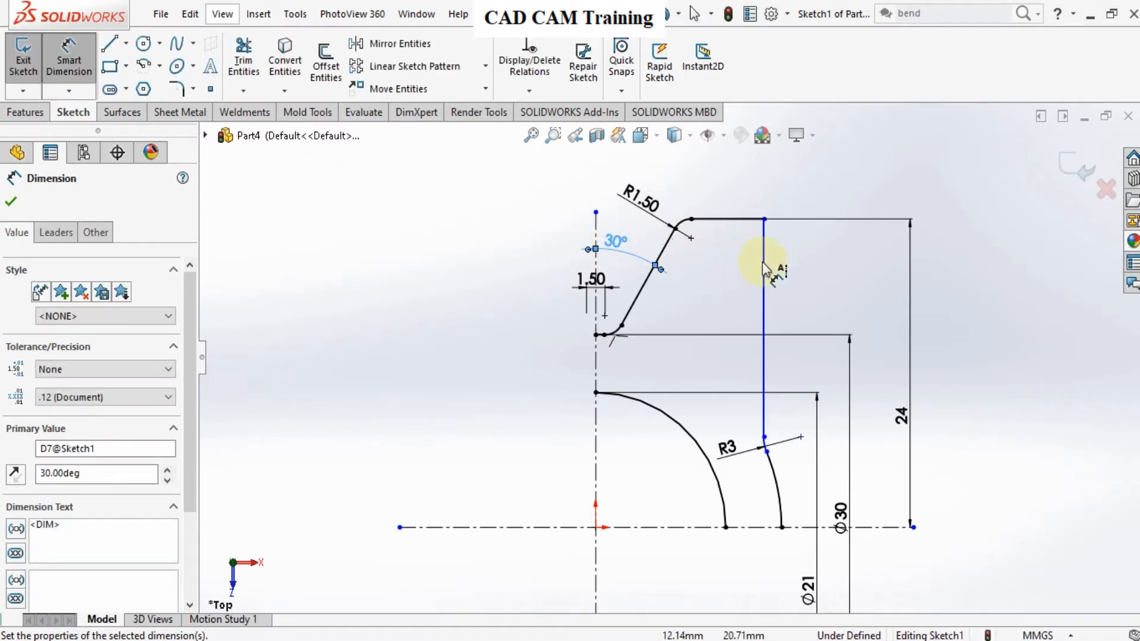
Step: Dimension the distance between the projection's vertical line and the vertical centerline to 10 mm
click(598, 233)
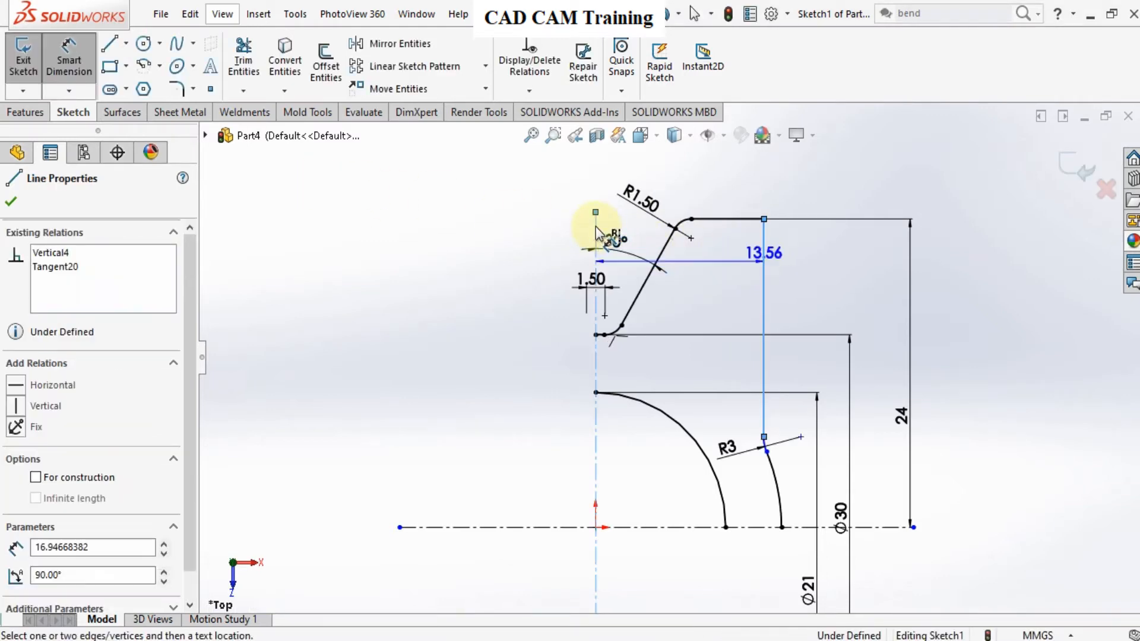
click(671, 159)
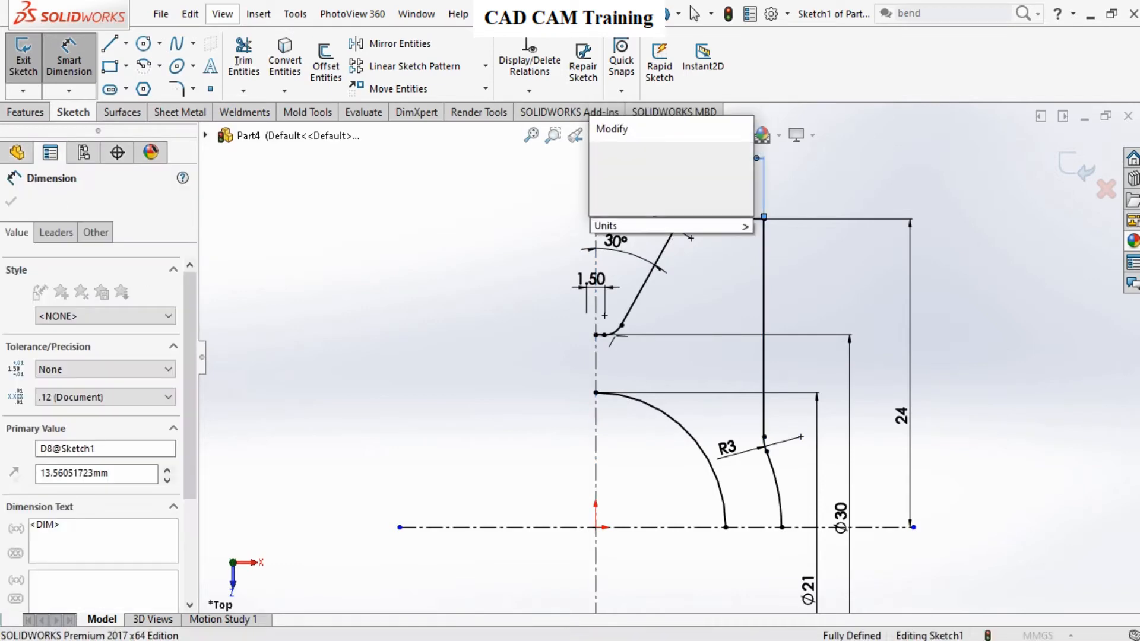
key(Return)
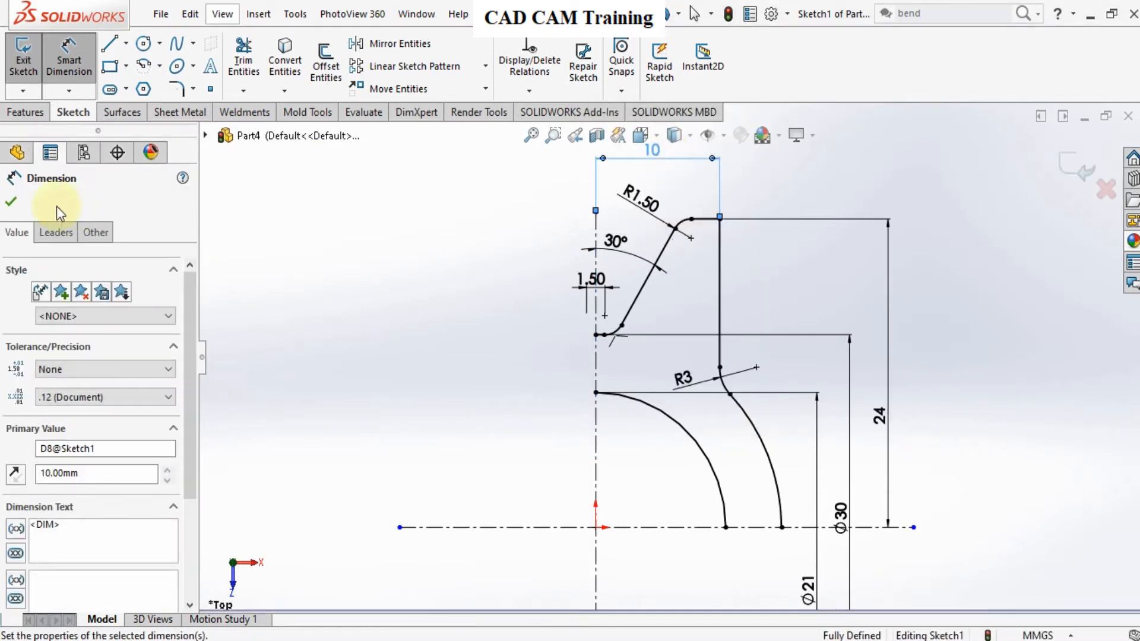
click(11, 202)
Step: Fillet the corner between the short top line and the vertical line with a 2 mm radius
click(176, 89)
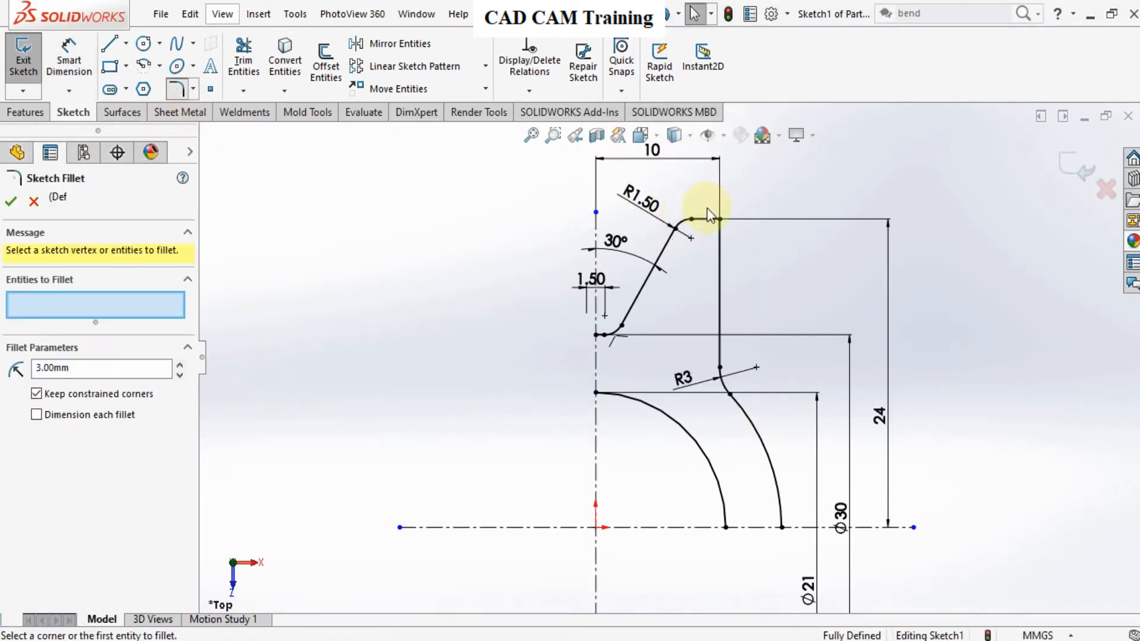
click(719, 220)
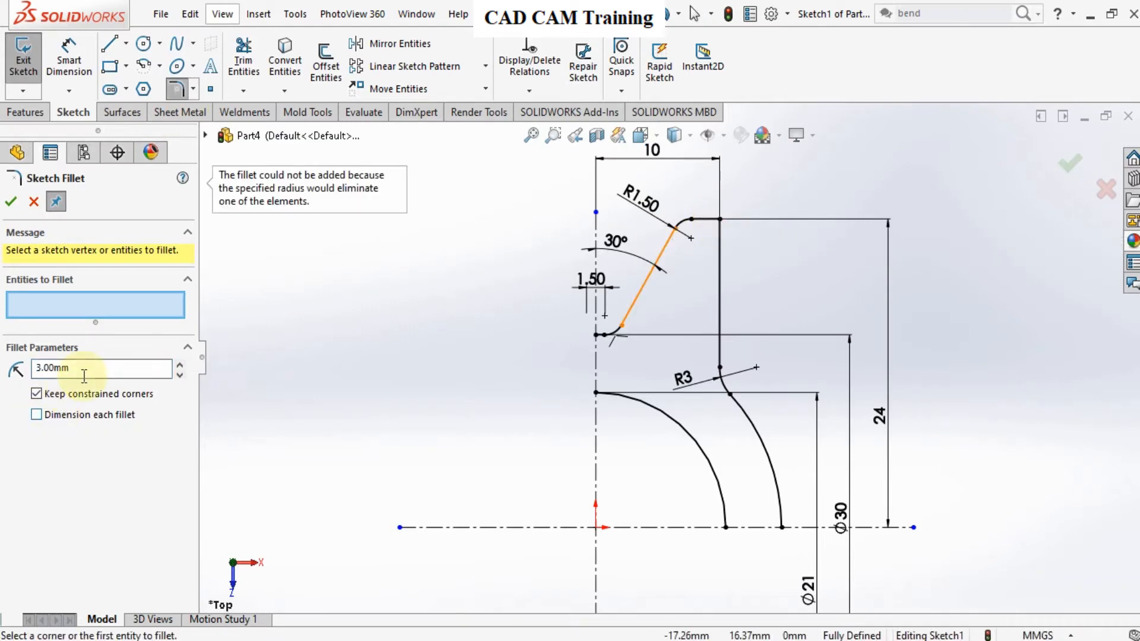
text(2)
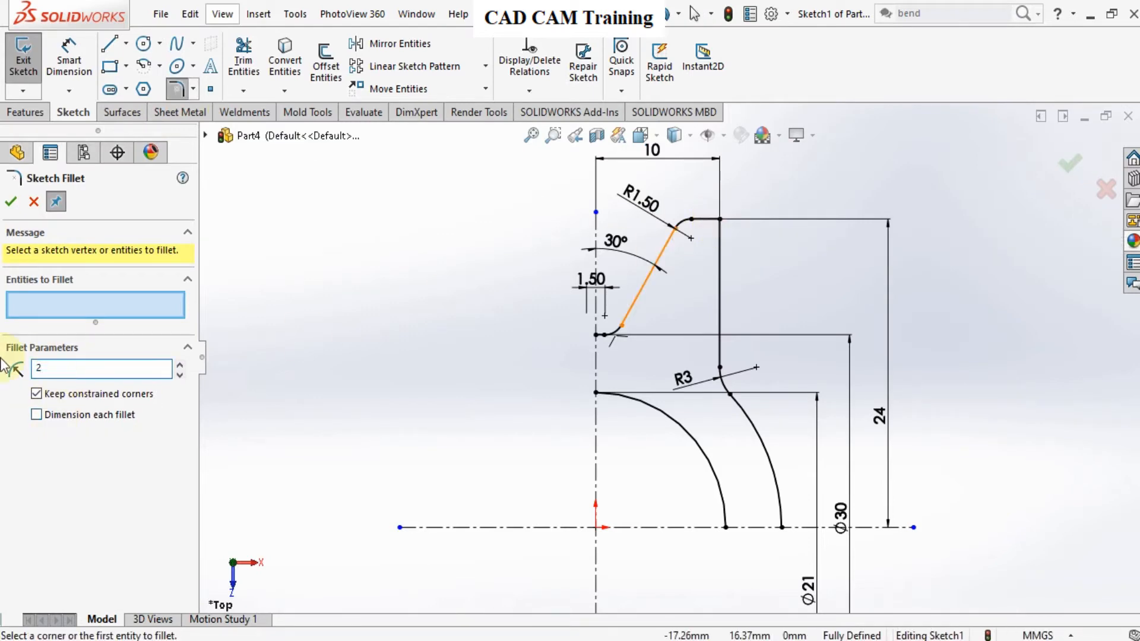
click(719, 220)
click(614, 342)
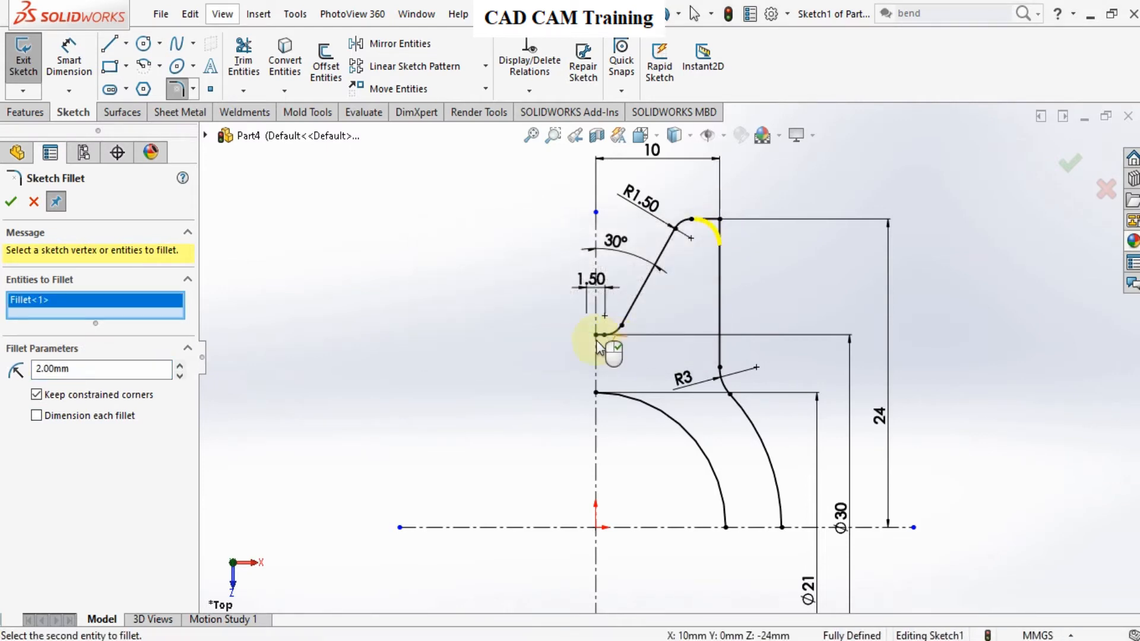
click(10, 204)
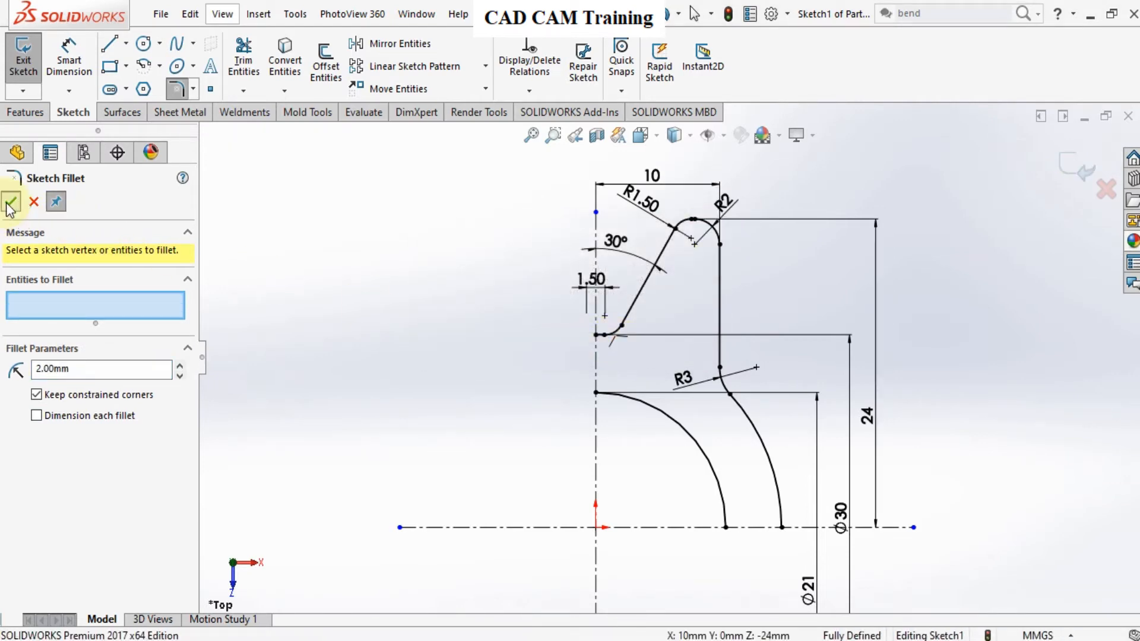
click(11, 204)
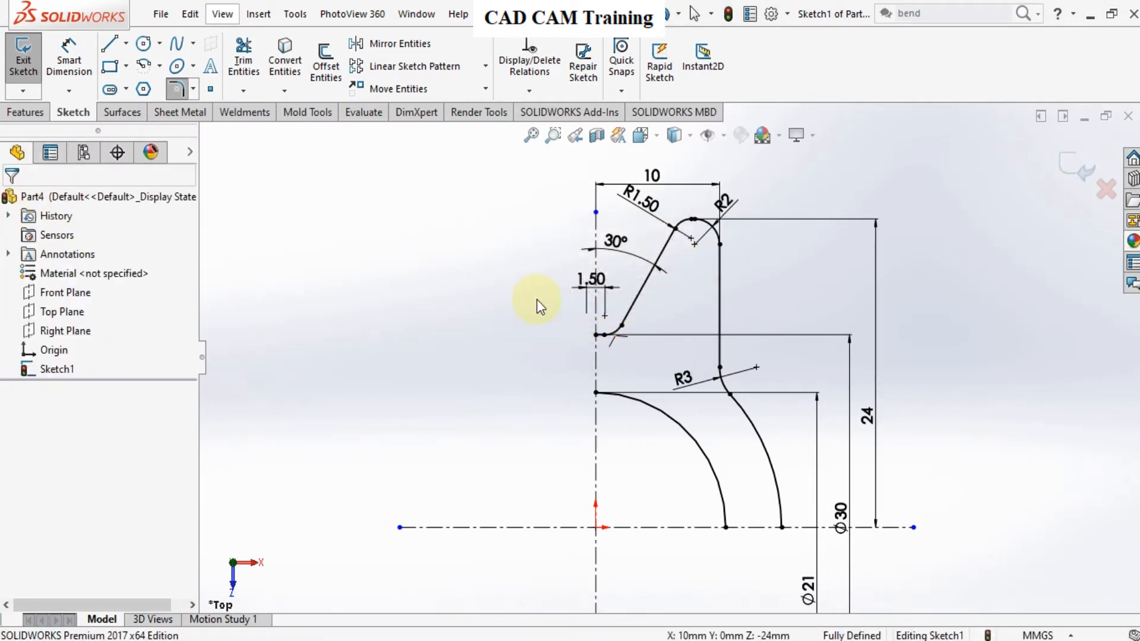
Step: Mirror all the profile's lines and arcs, including the short arc segment at the centerline, about the vertical centerline
click(390, 43)
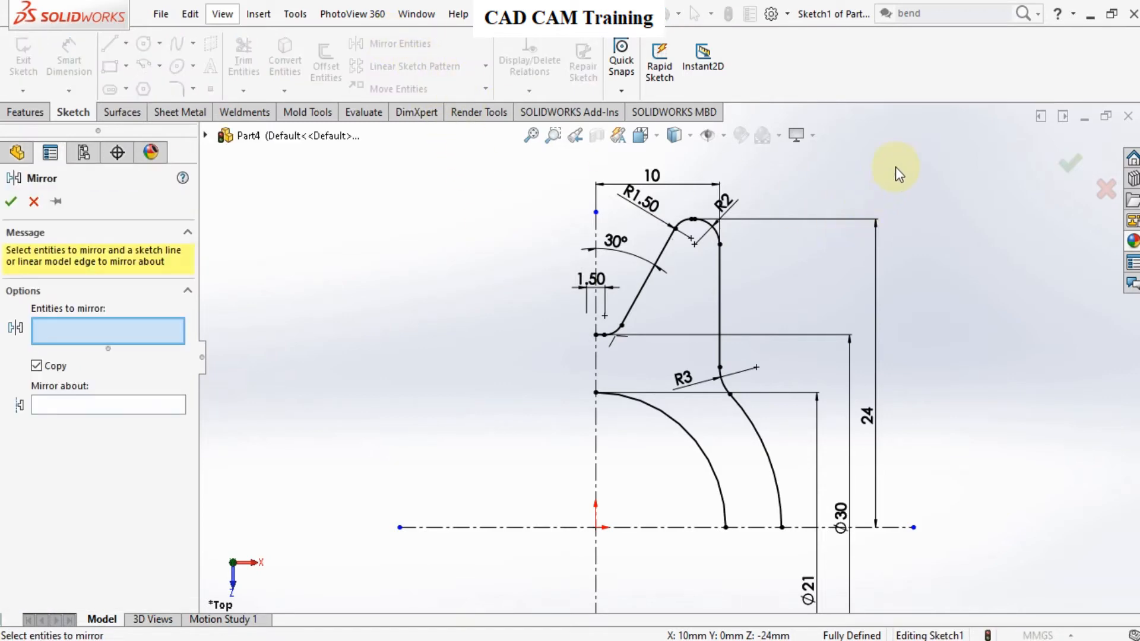
mouse_move(895, 166)
mouse_down()
mouse_move(692, 373)
mouse_move(616, 503)
mouse_up()
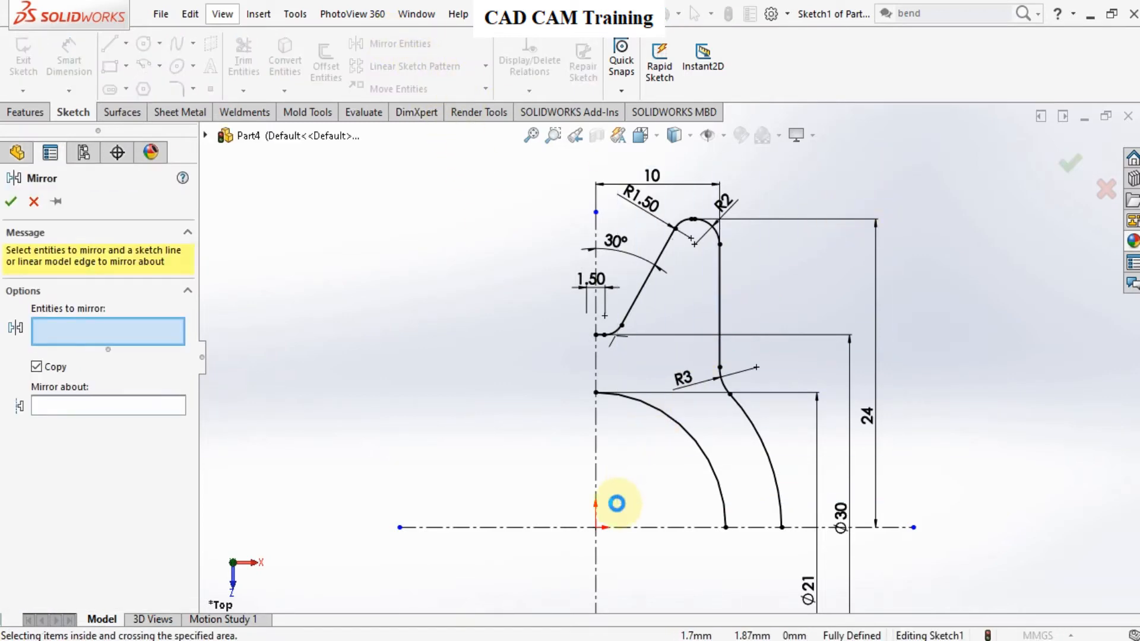
scroll(603, 329, down, 5)
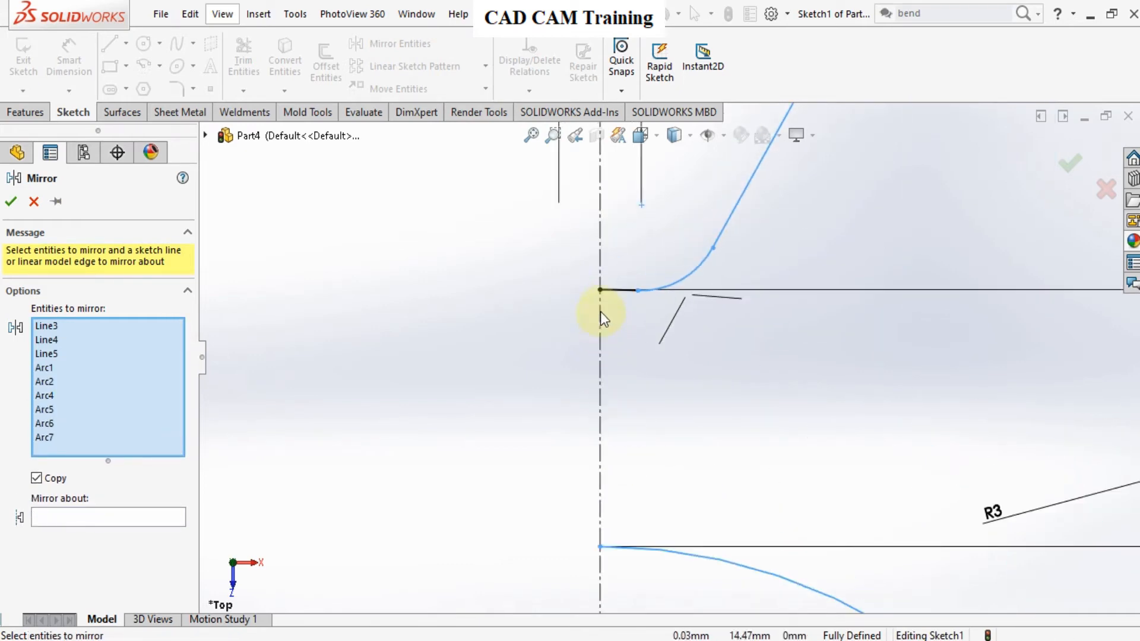
click(614, 295)
scroll(725, 473, up, 6)
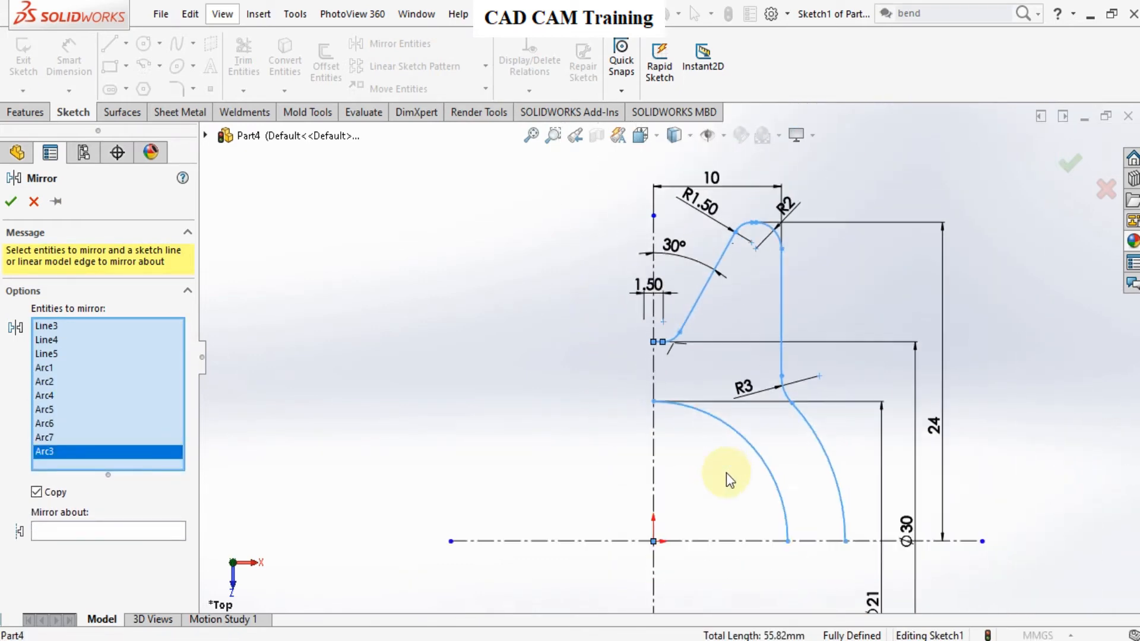
click(140, 532)
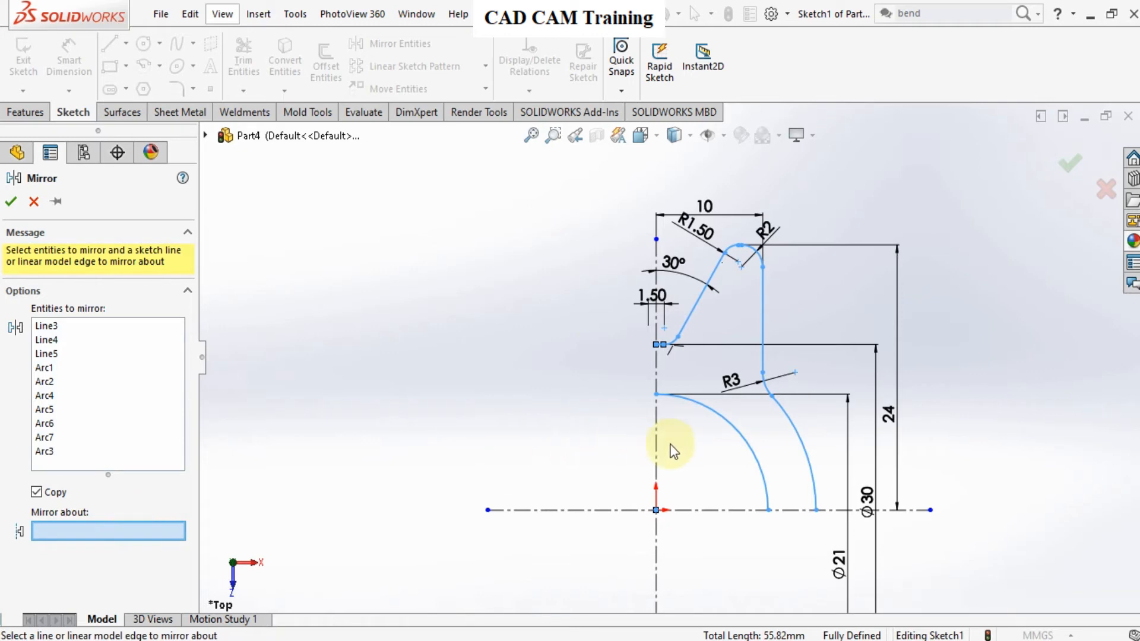
click(655, 455)
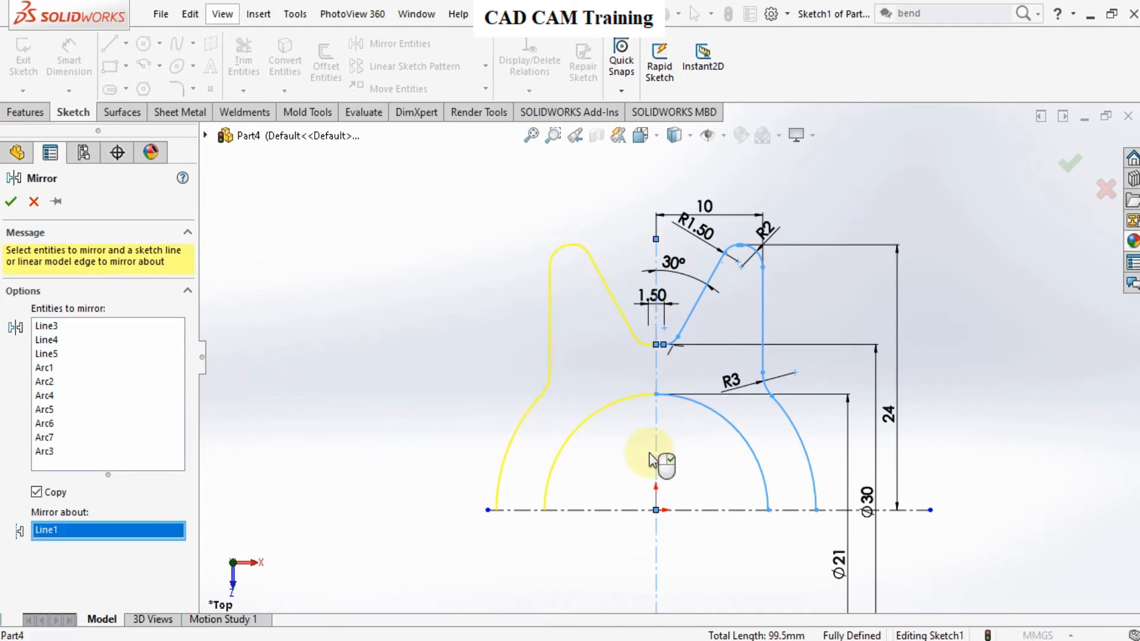
click(9, 203)
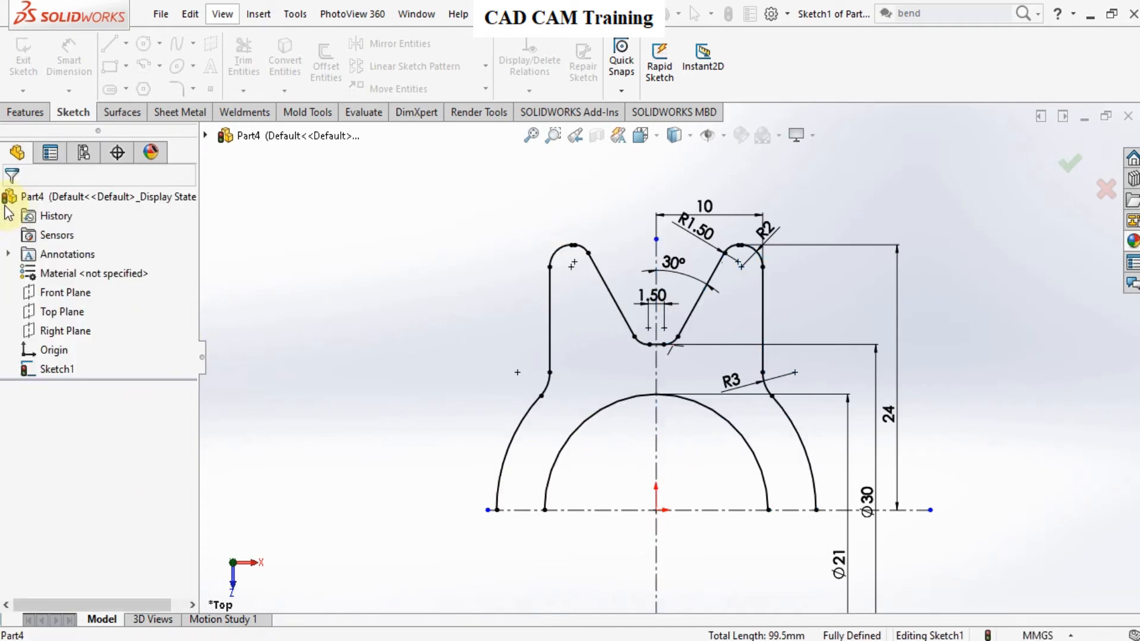
Step: Mirror the upper half profile, including its lines and arcs, about the horizontal centerline with Copy enabled
click(375, 46)
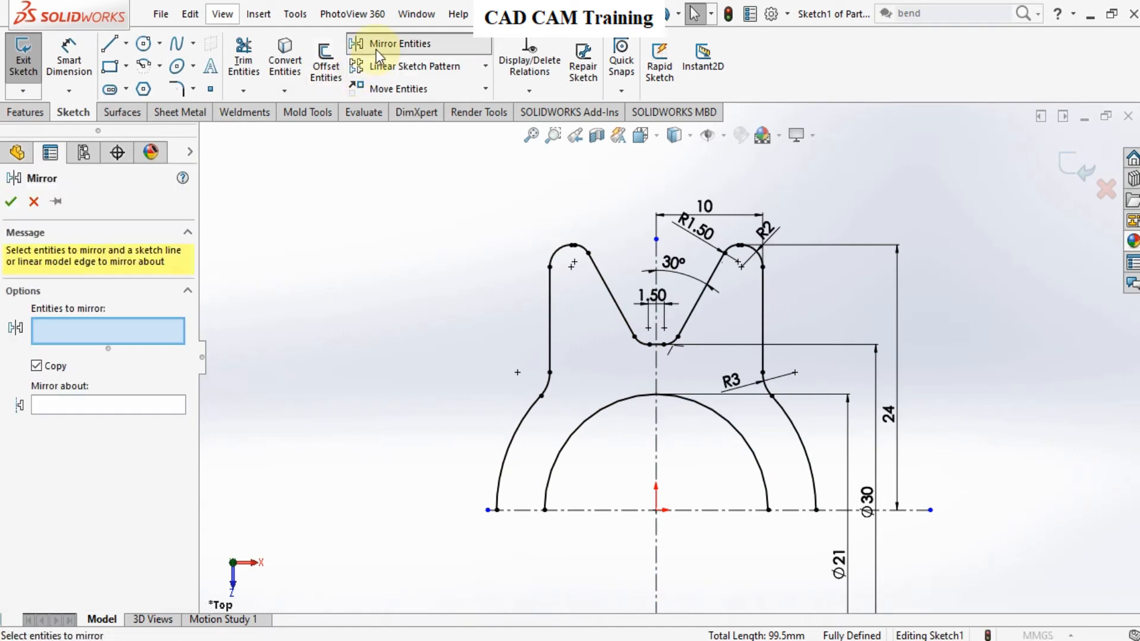
mouse_move(1000, 173)
mouse_down()
mouse_move(641, 365)
mouse_move(469, 492)
mouse_up()
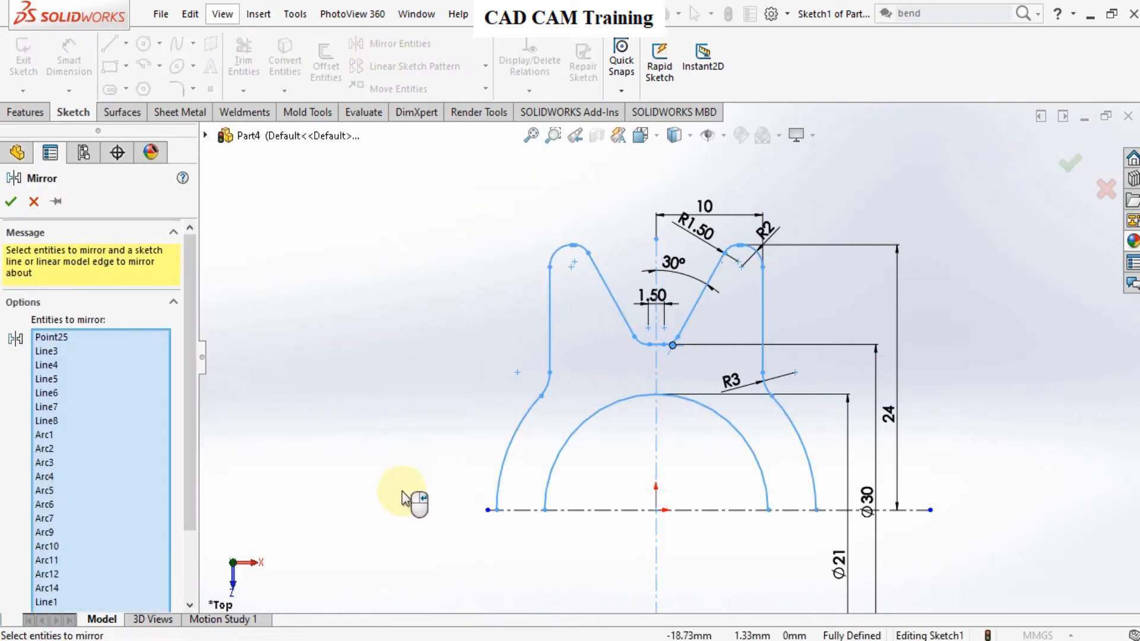
scroll(180, 480, down, 3)
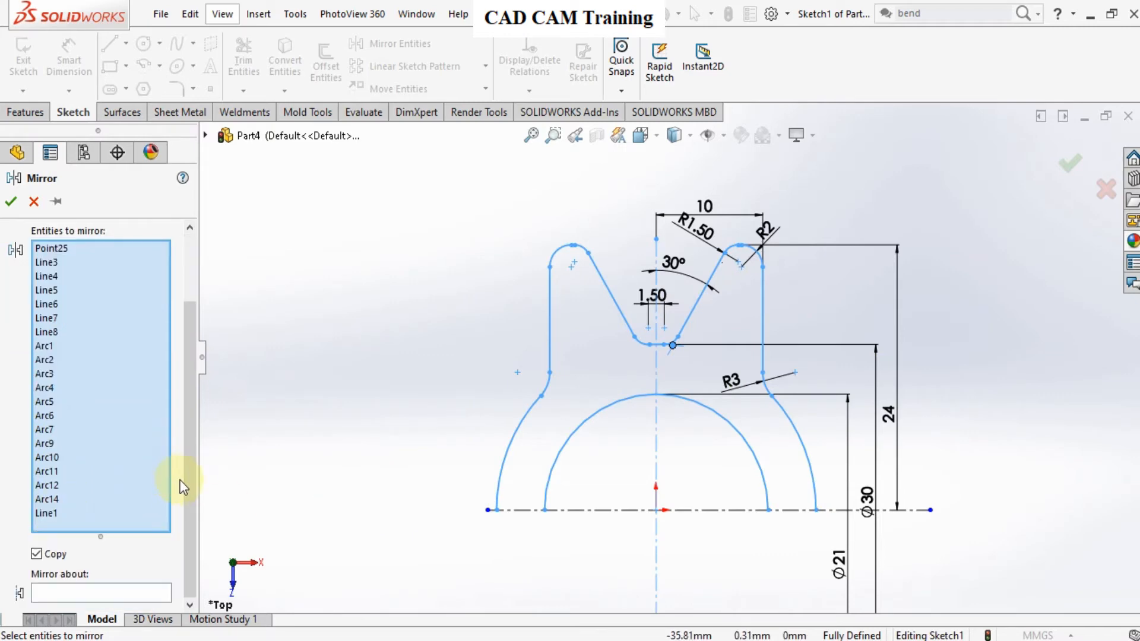
click(159, 594)
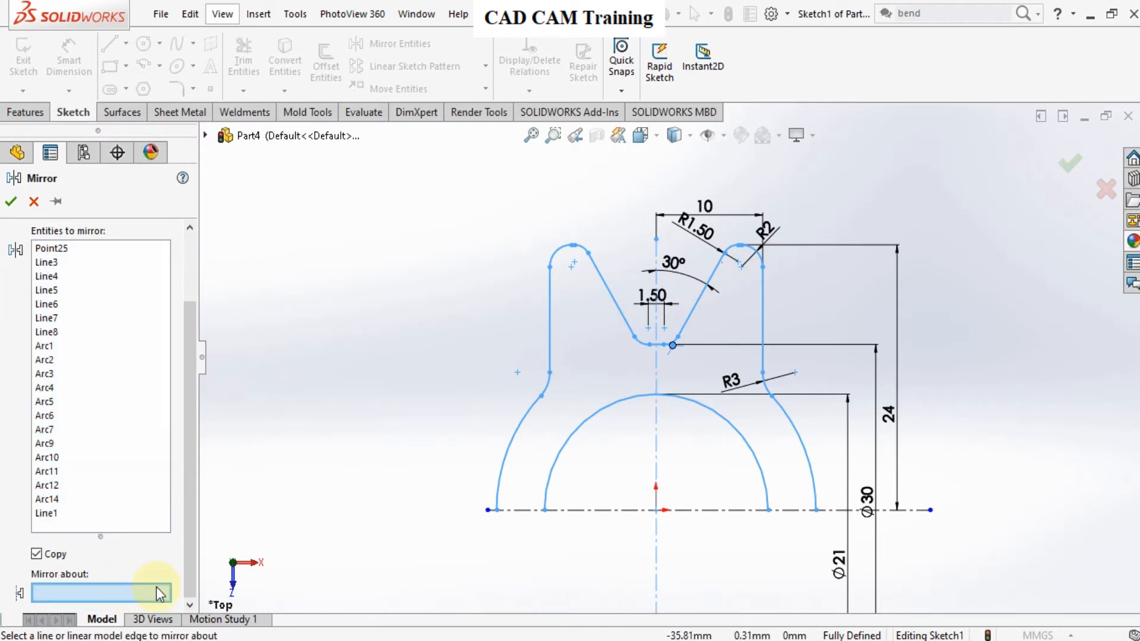
click(710, 510)
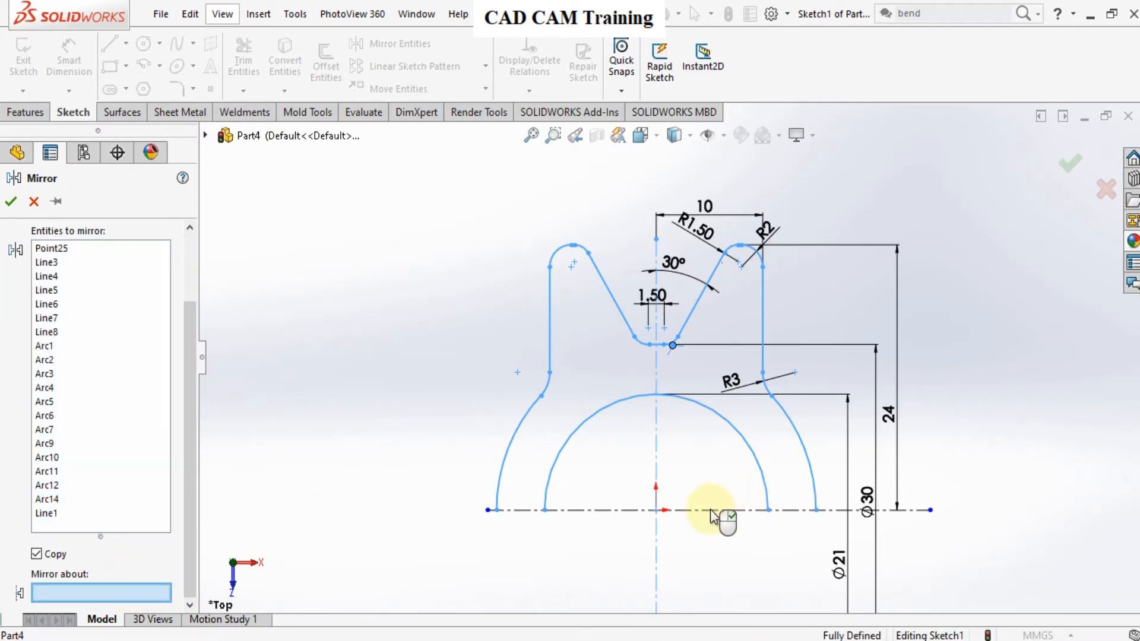
click(10, 204)
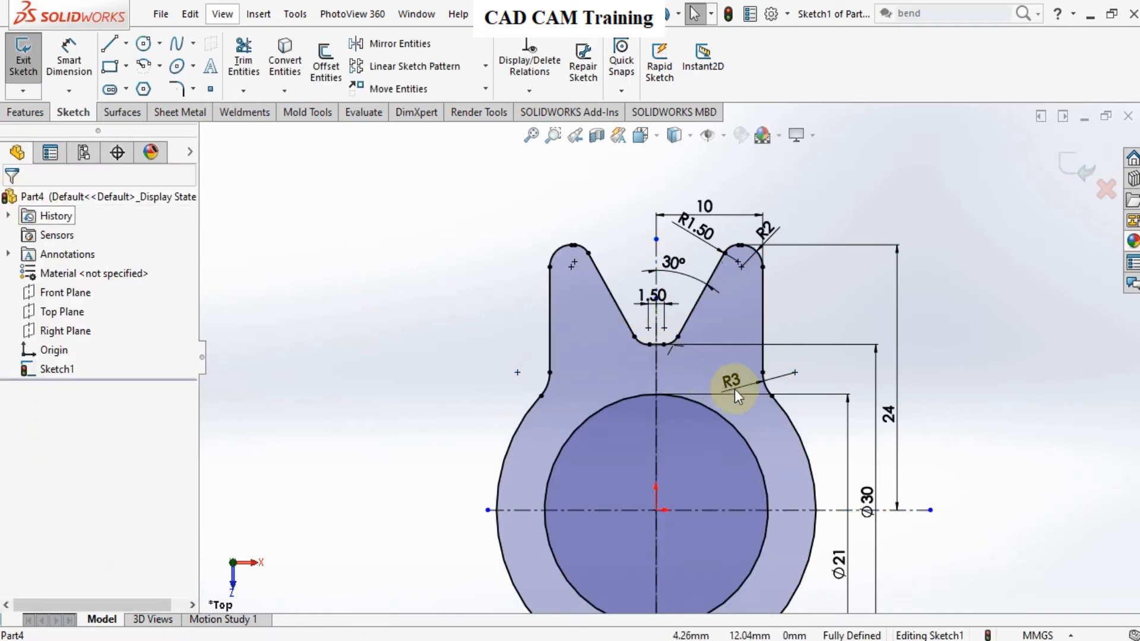
Step: Sketch a corner rectangle across the right outer arc and horizontal centerline, its outer edge about 21.6 mm from the vertical centerline
scroll(817, 475, up, 4)
scroll(751, 441, down, 4)
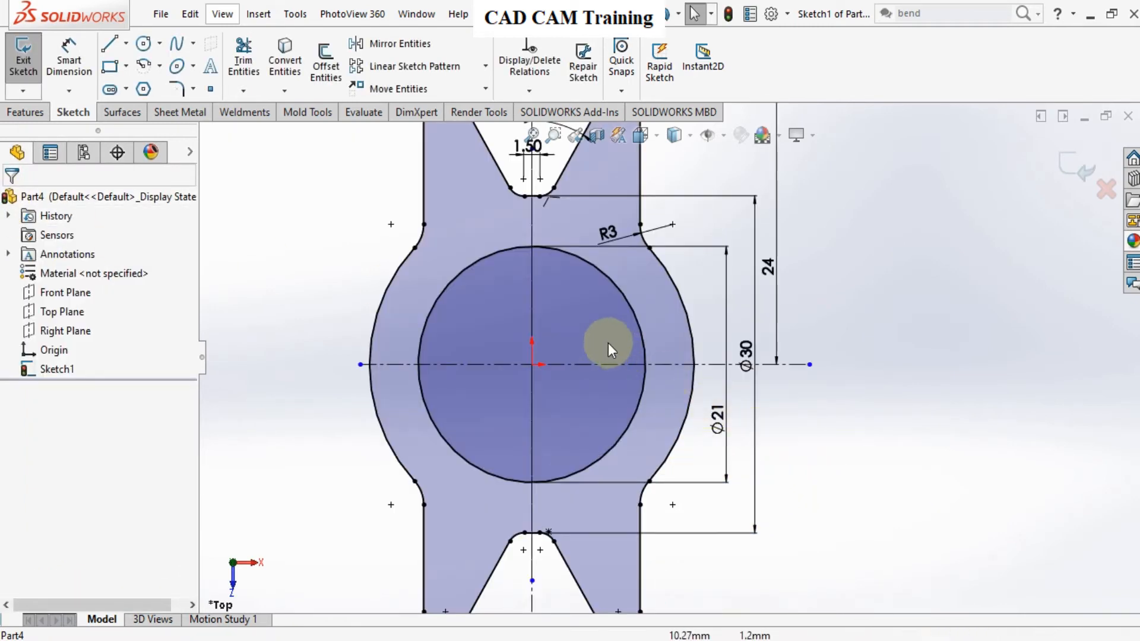
click(109, 66)
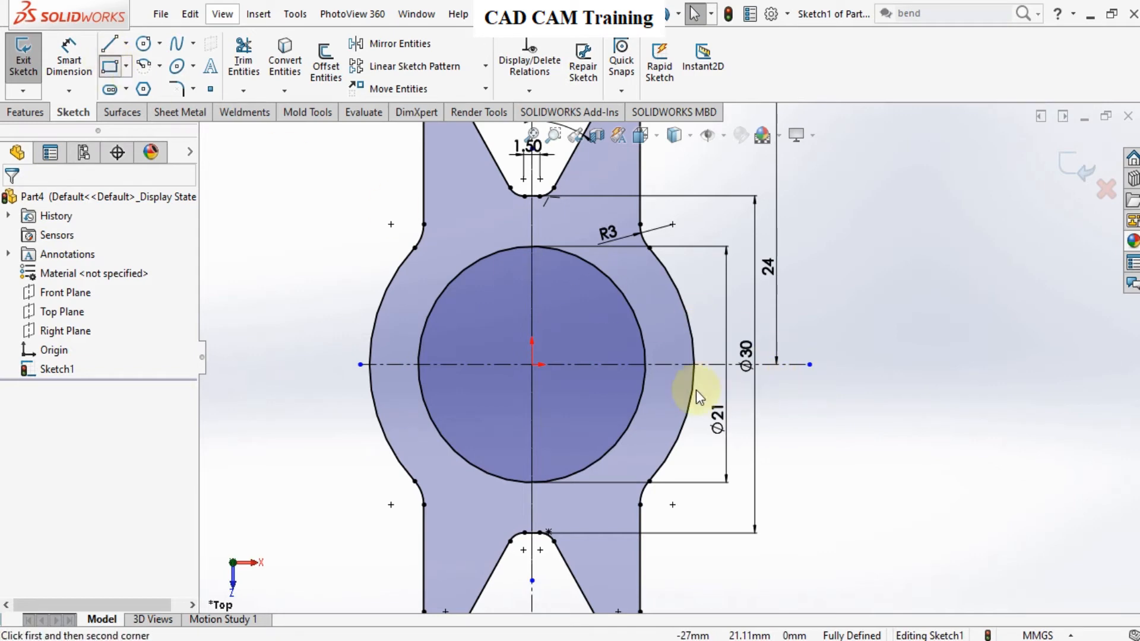
scroll(688, 374, down, 3)
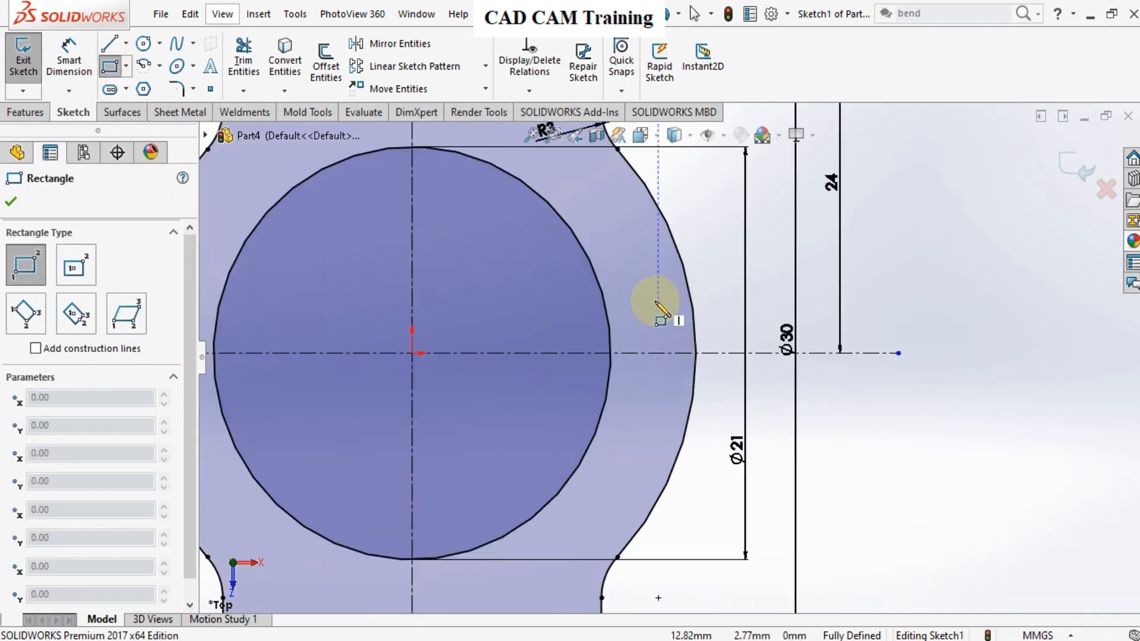
mouse_move(657, 304)
mouse_down()
mouse_move(720, 364)
mouse_move(803, 382)
mouse_move(822, 410)
mouse_up()
right_click(827, 411)
click(837, 420)
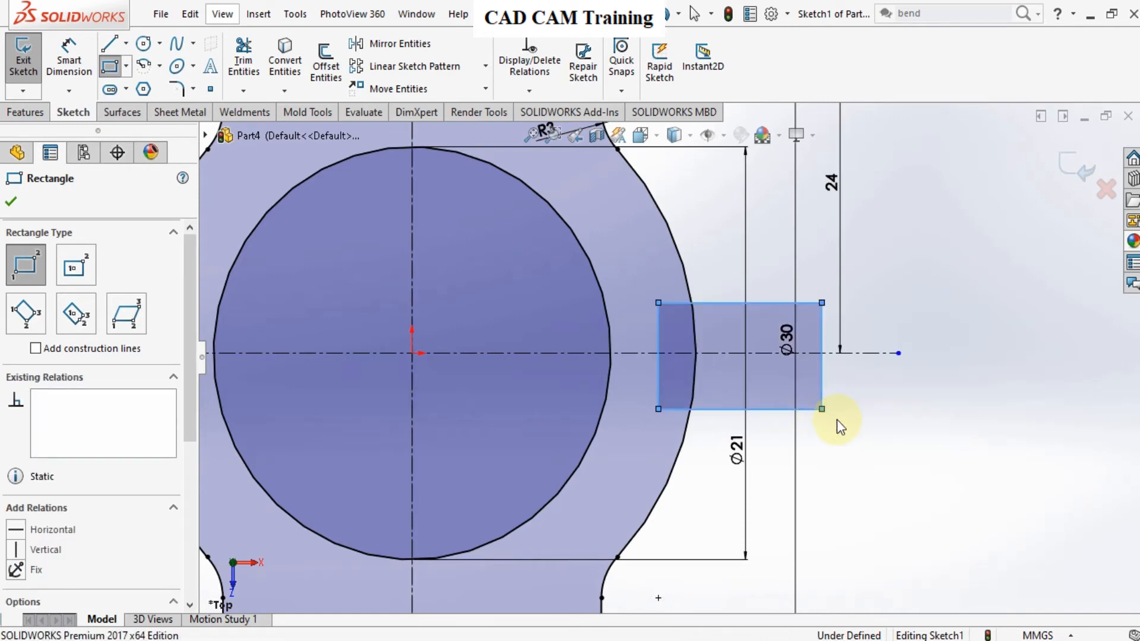
Step: Power-trim the rectangle's portions inside the outer arc and the arc segment between its horizontal lines to leave an open tab
click(243, 62)
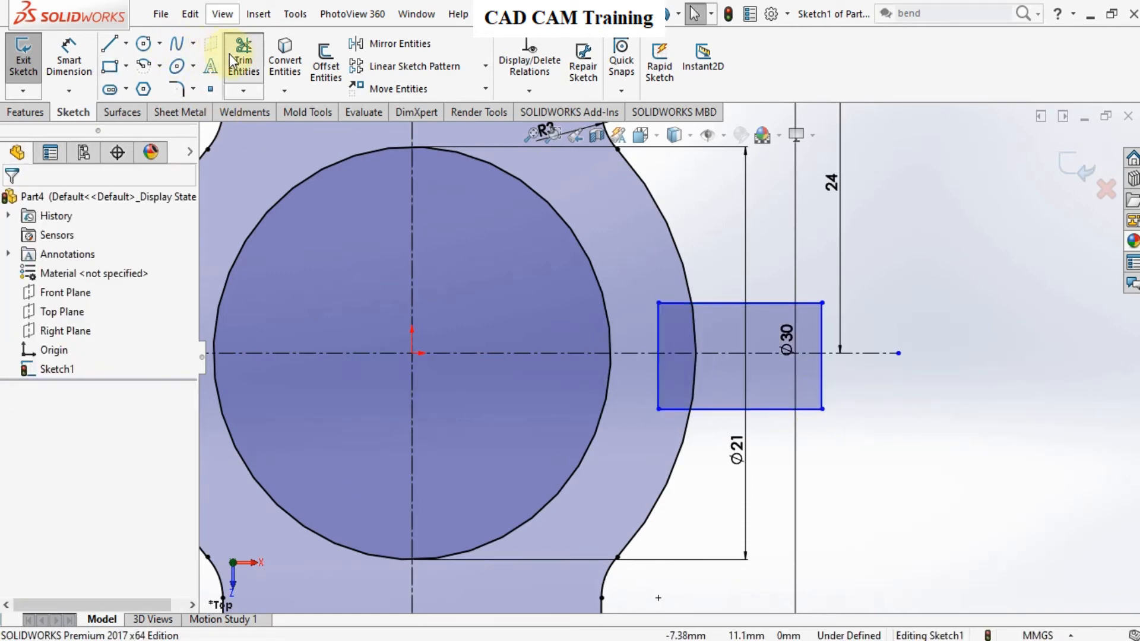
mouse_move(669, 280)
mouse_down()
mouse_move(657, 321)
mouse_move(700, 333)
mouse_up()
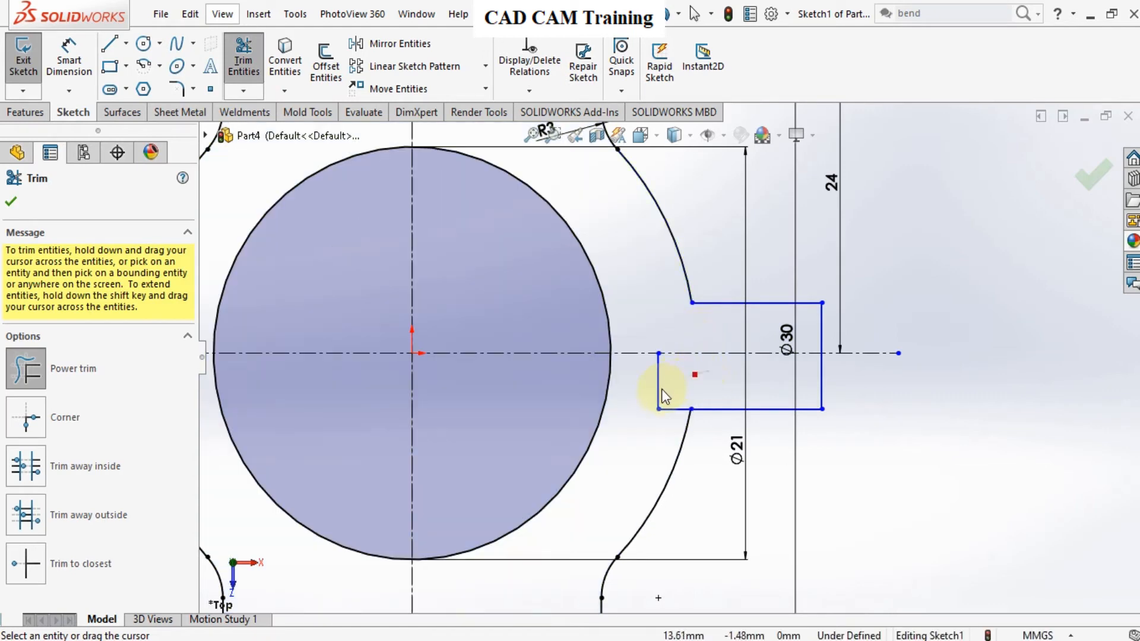
drag(667, 426, 667, 427)
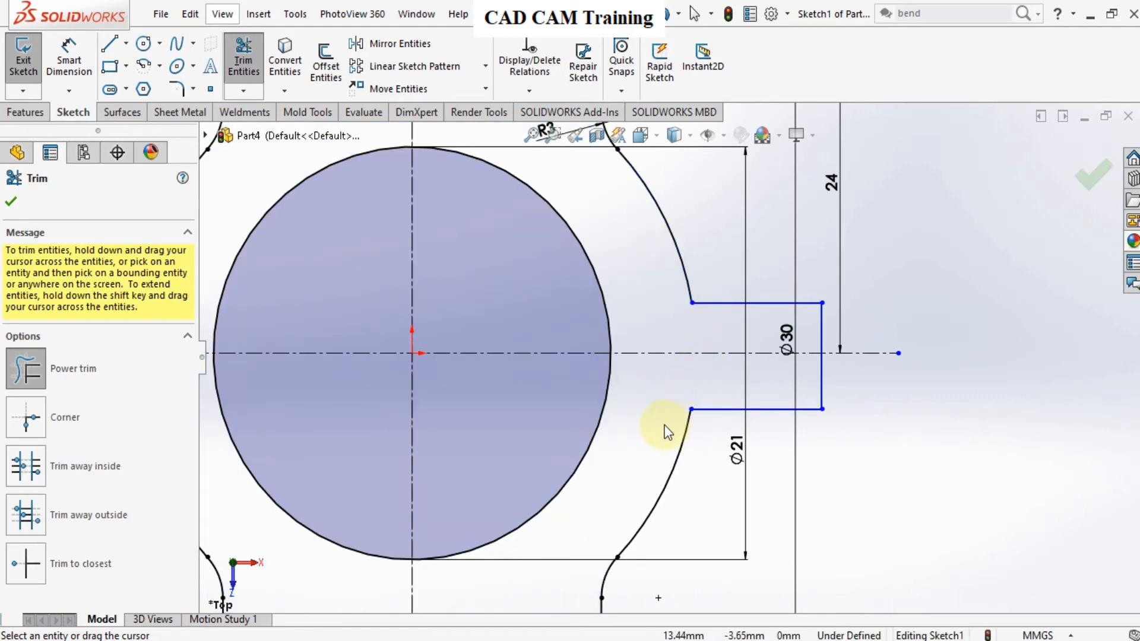
click(10, 201)
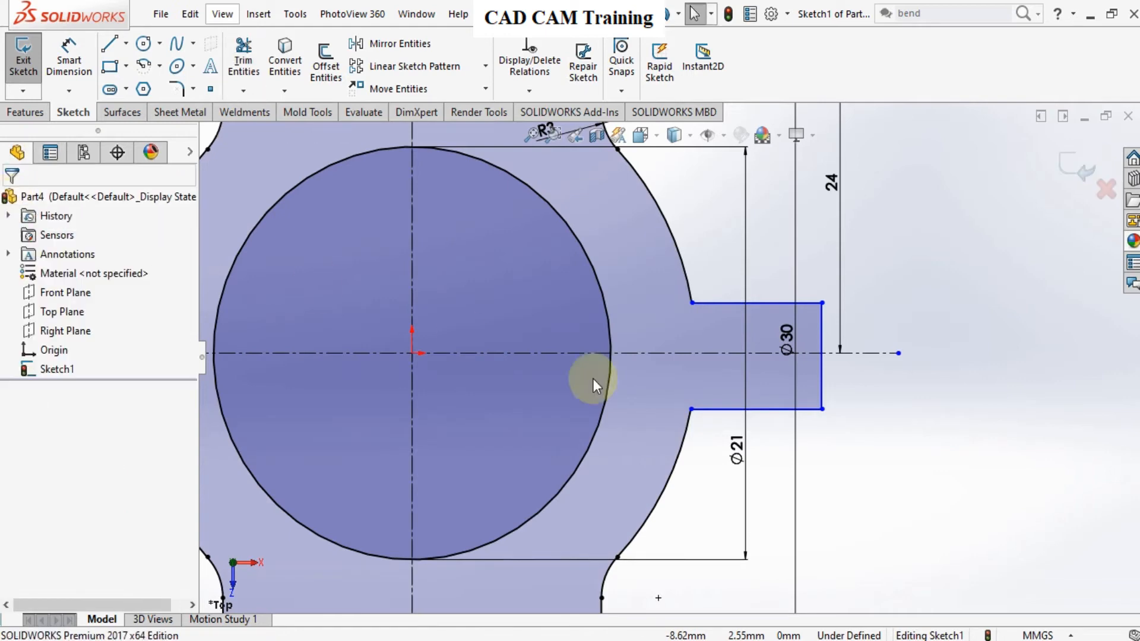
Step: Make the tab's two horizontal lines symmetric about the horizontal centerline
click(736, 303)
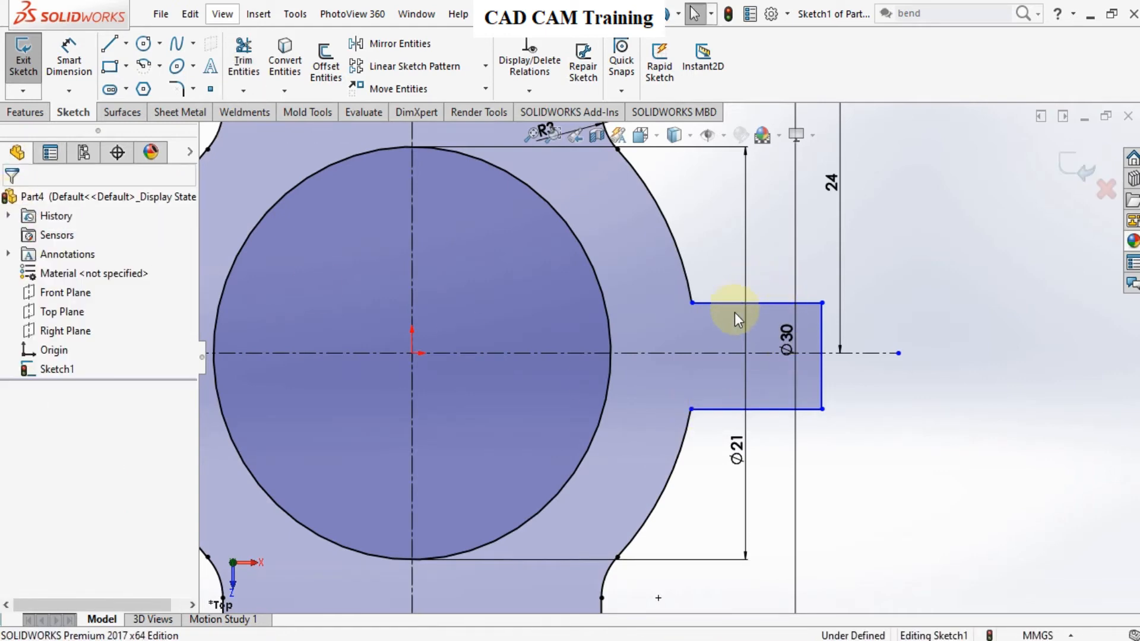
click(729, 353)
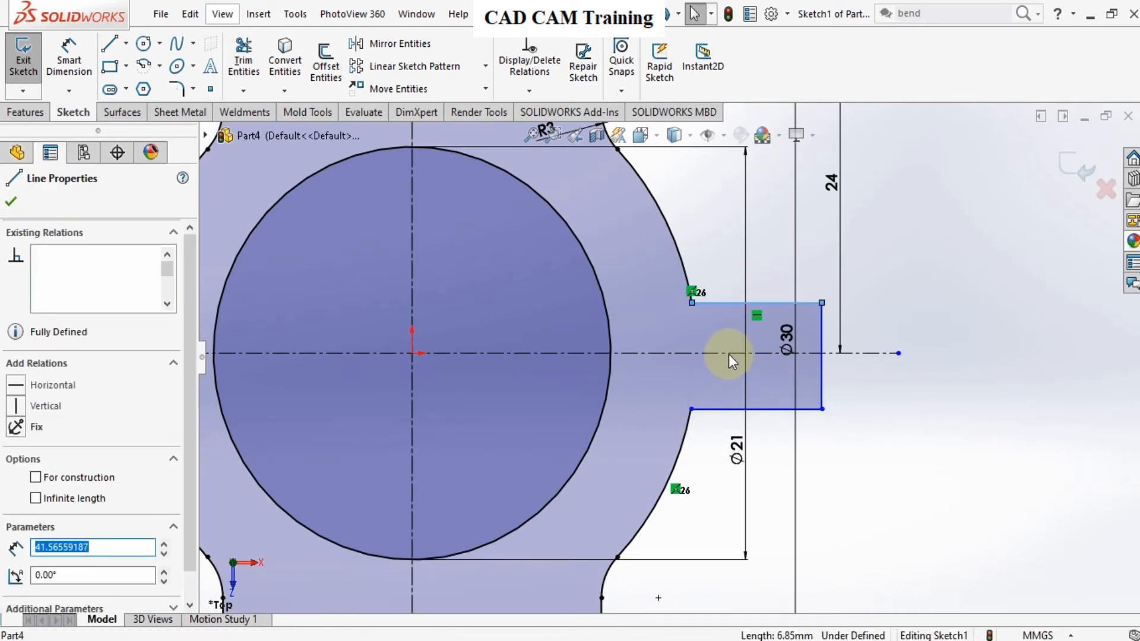
ctrl+click(732, 409)
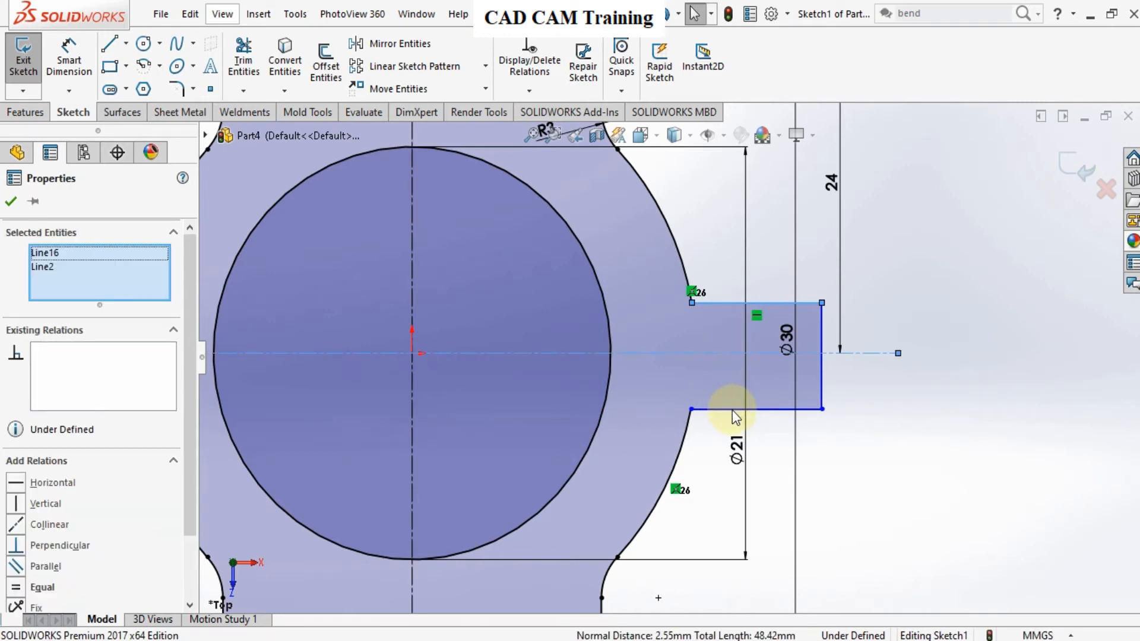
ctrl+click(732, 409)
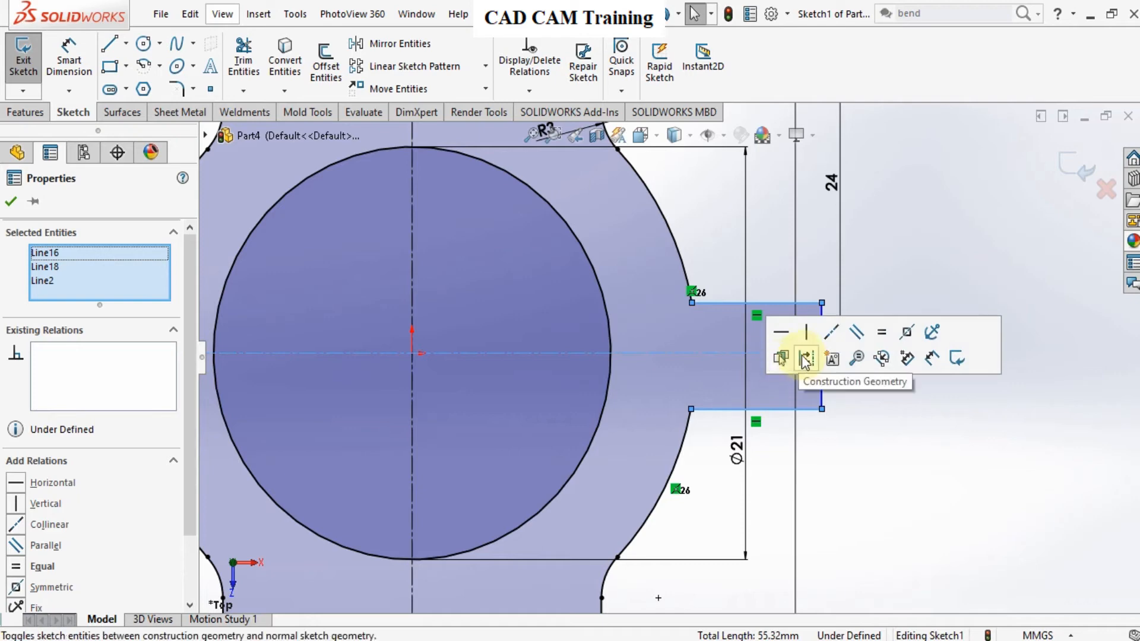
click(906, 332)
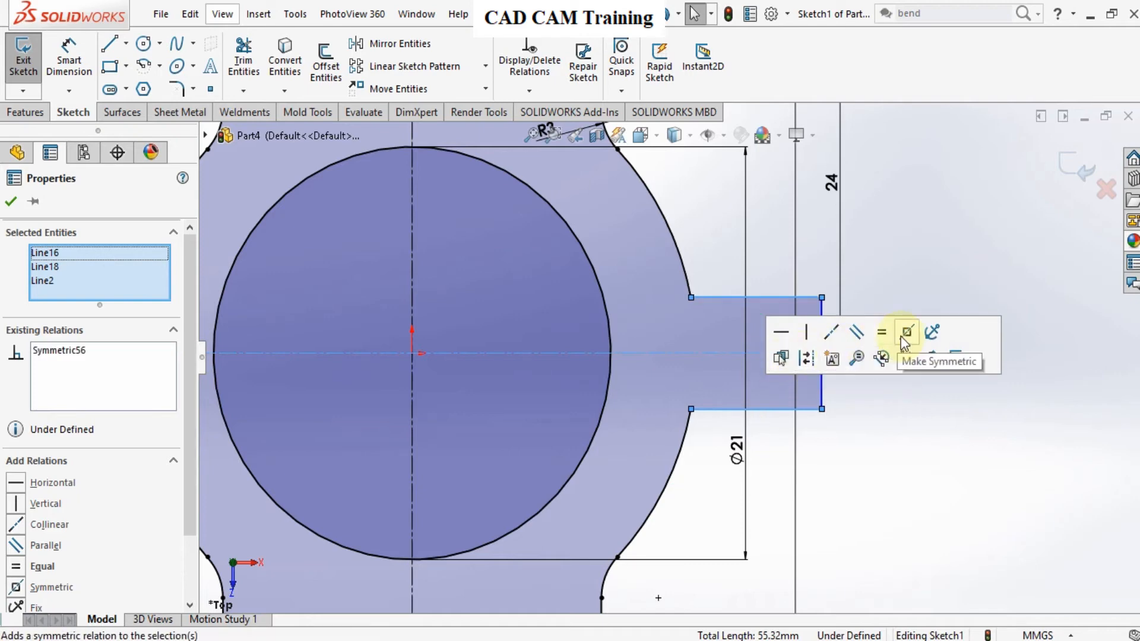
click(10, 203)
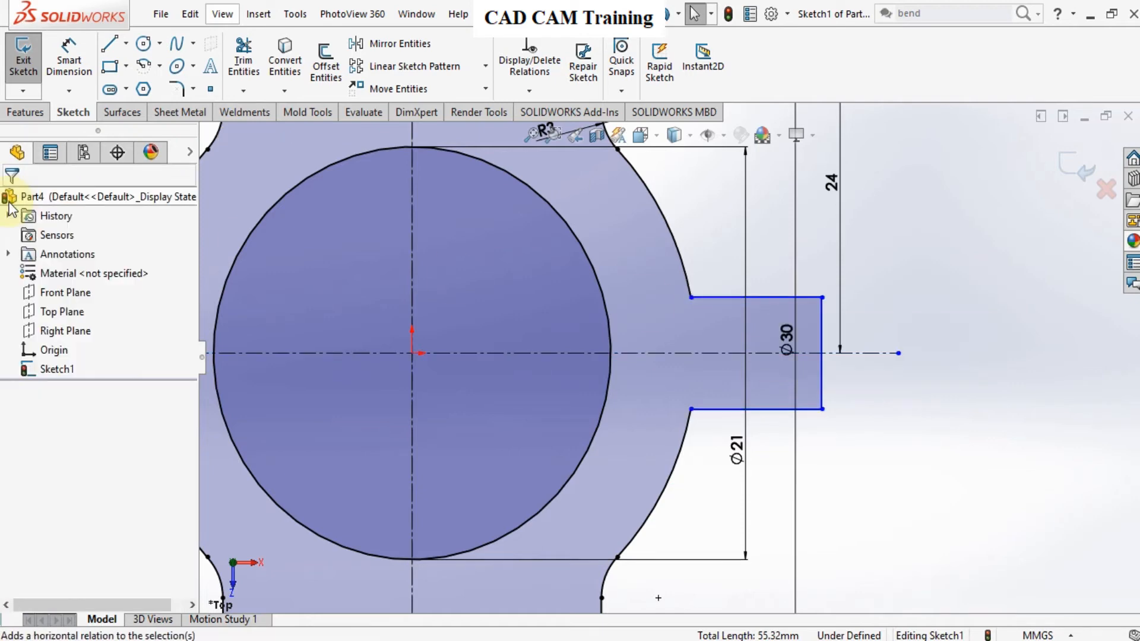
Step: Dimension the distance between the tab's vertical end line and the vertical centerline to 28 mm
click(65, 63)
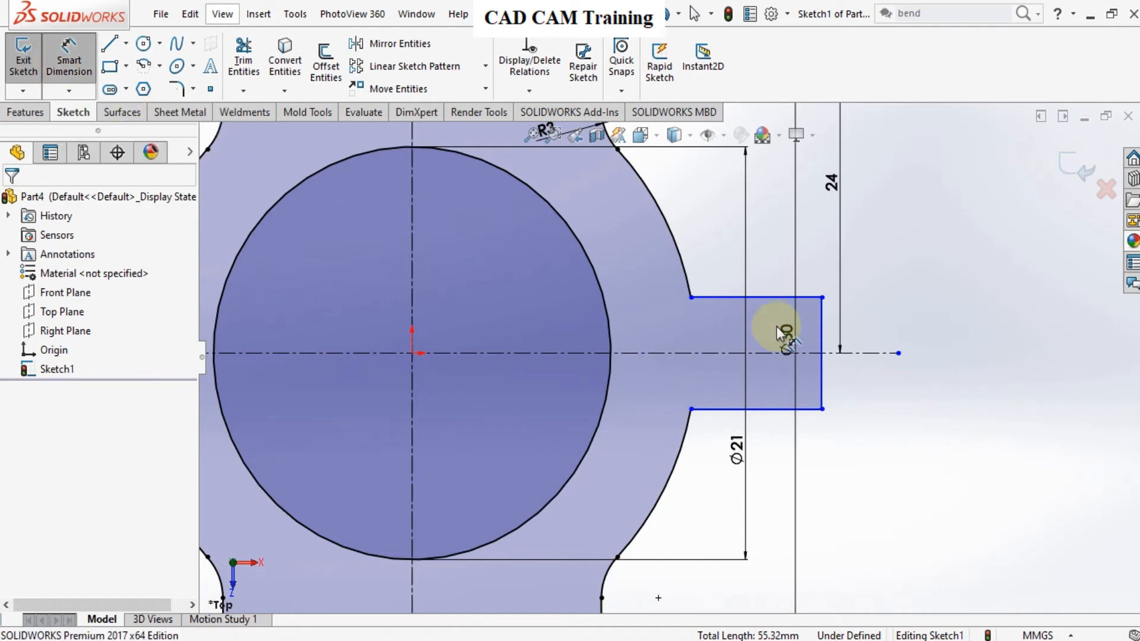
click(822, 353)
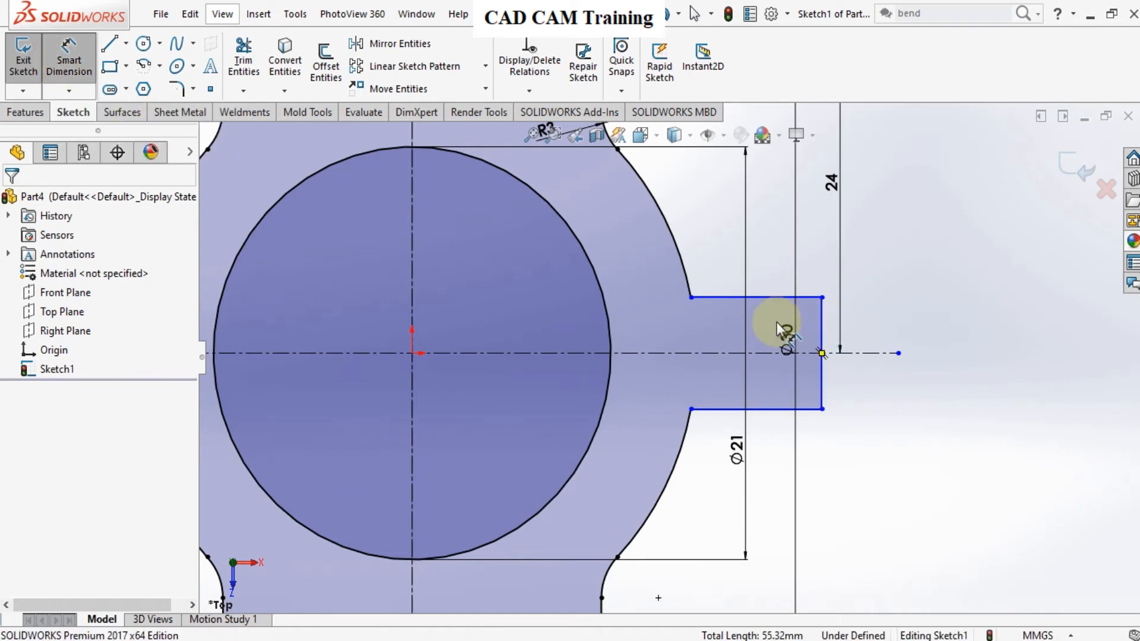
click(411, 274)
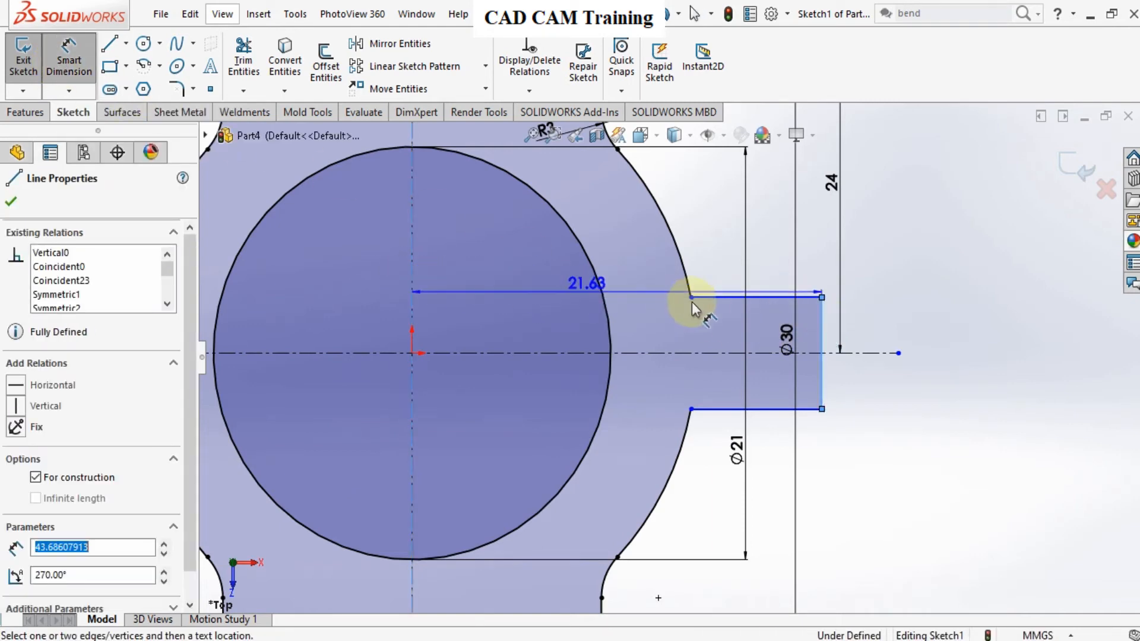
click(704, 251)
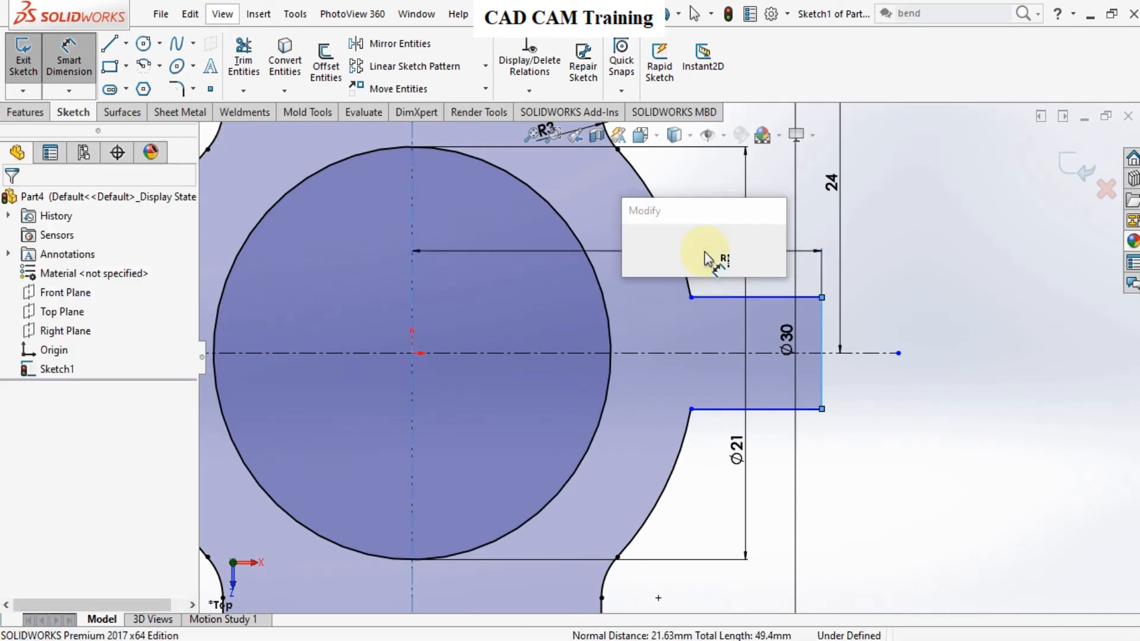
text(28)
key(Return)
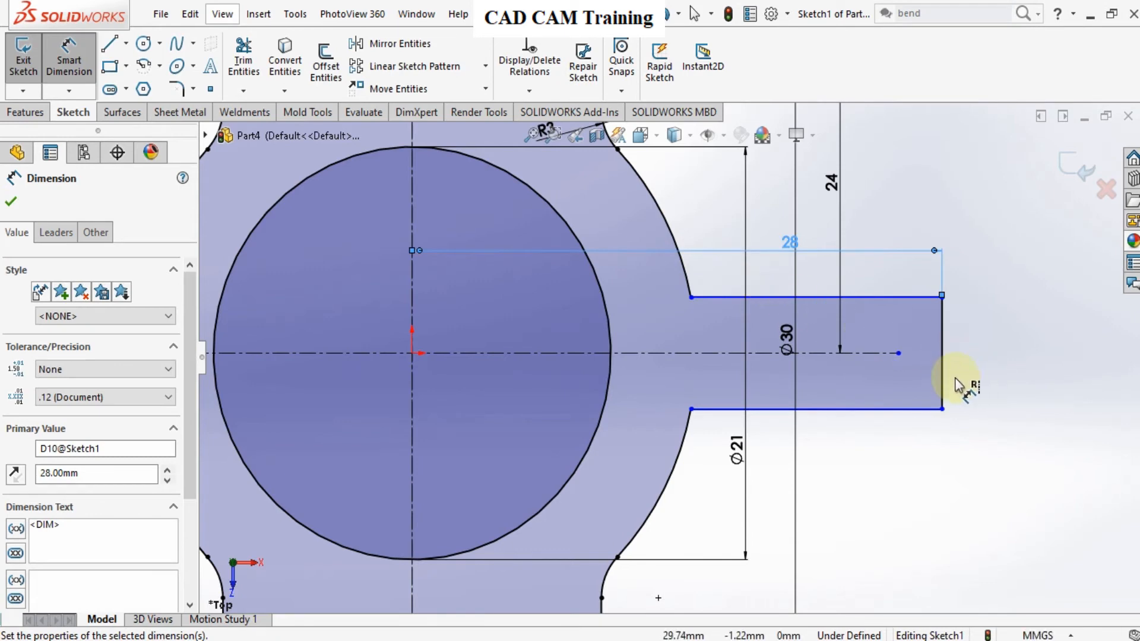
Step: Dimension the length of the tab's vertical end line to 6 mm
click(942, 353)
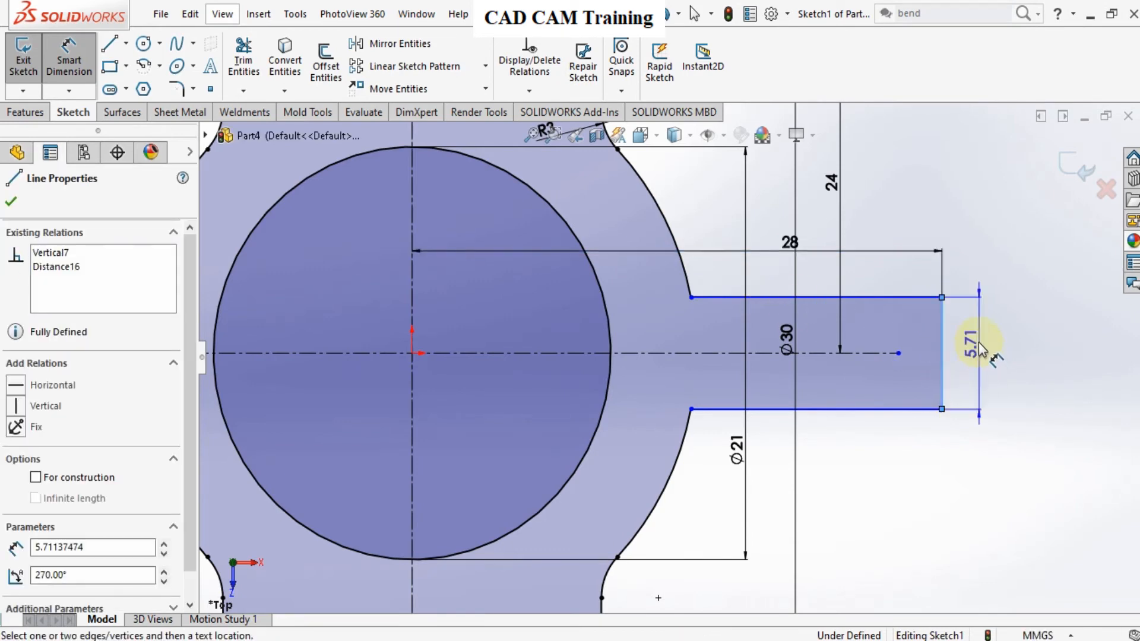
click(981, 347)
text(6)
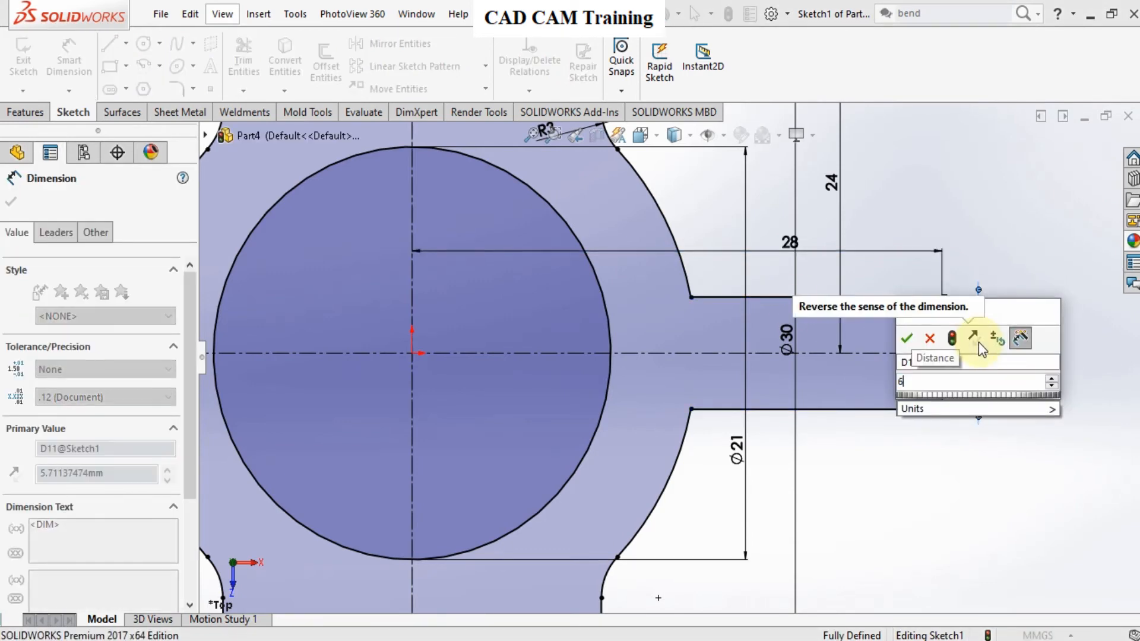
key(Return)
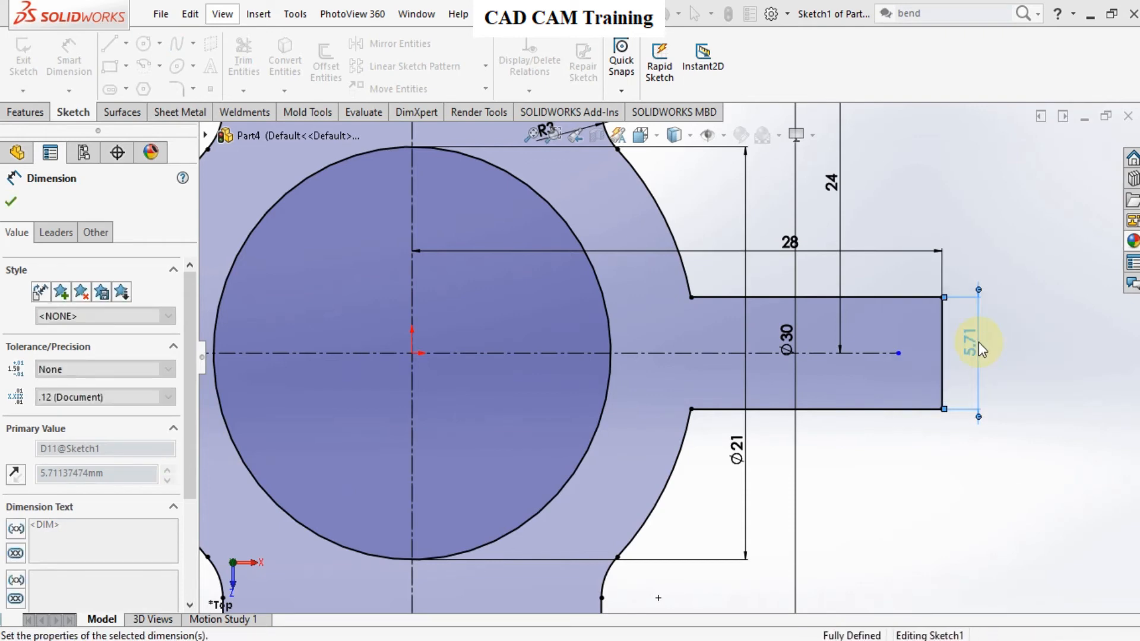
click(11, 202)
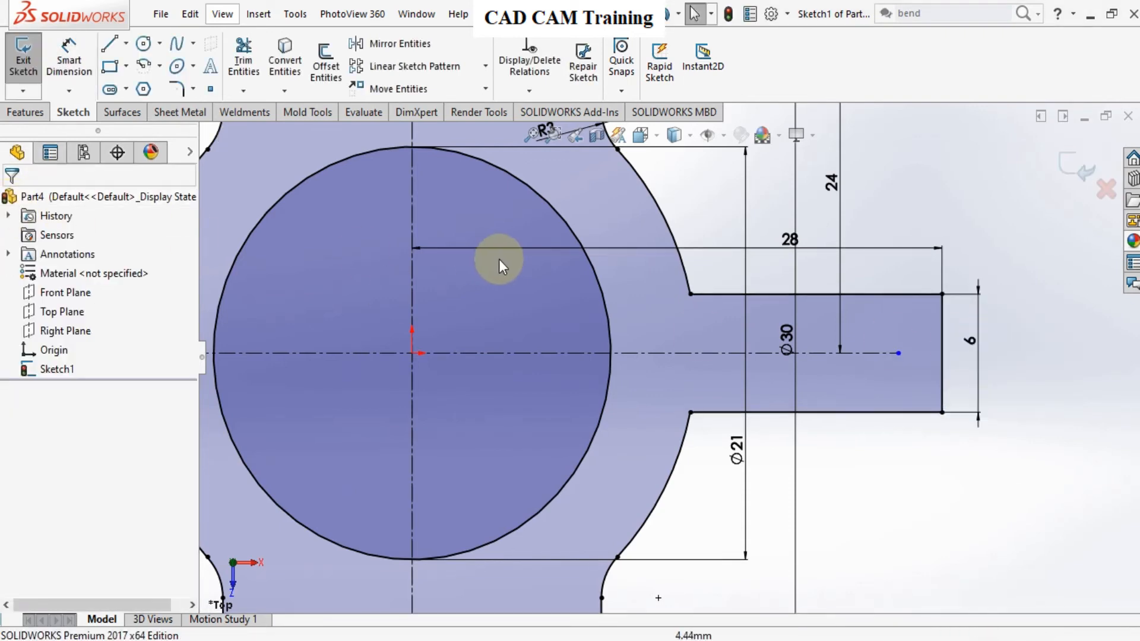
Step: Create a sheet metal base flange from the profile sketch with a 1 mm thickness
scroll(499, 260, up, 4)
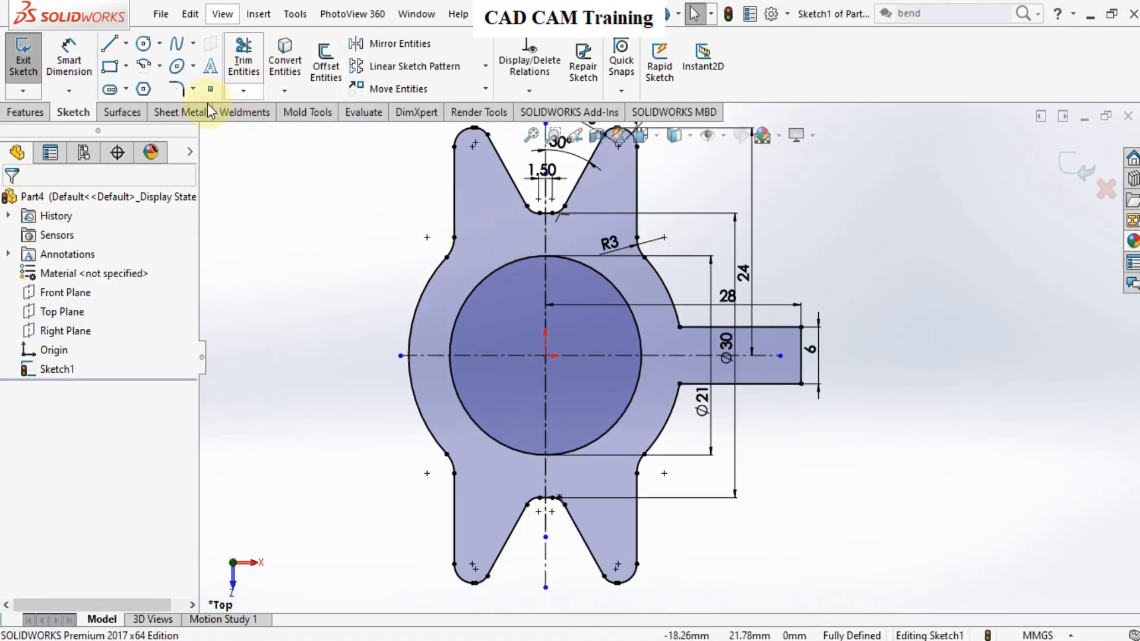
click(166, 112)
click(34, 66)
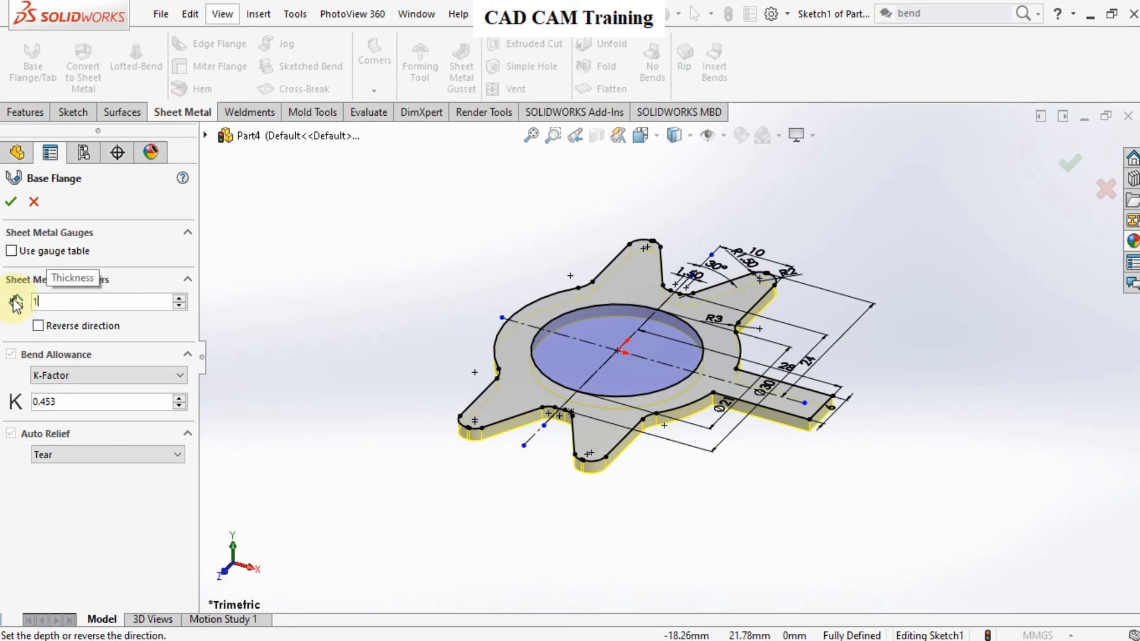
text(1)
key(Return)
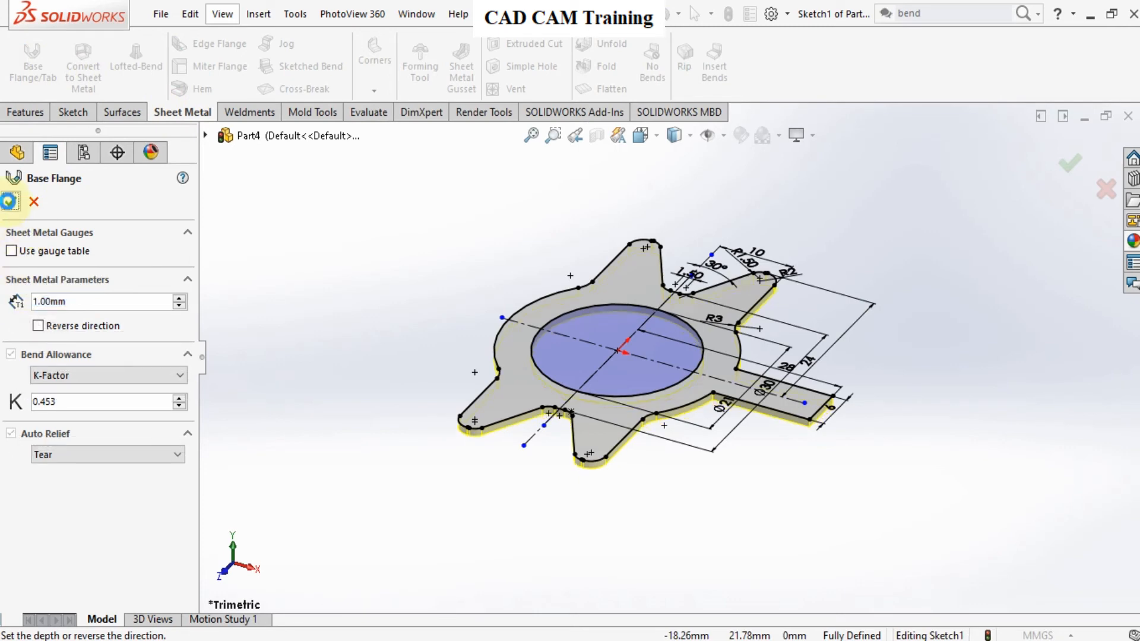
click(11, 201)
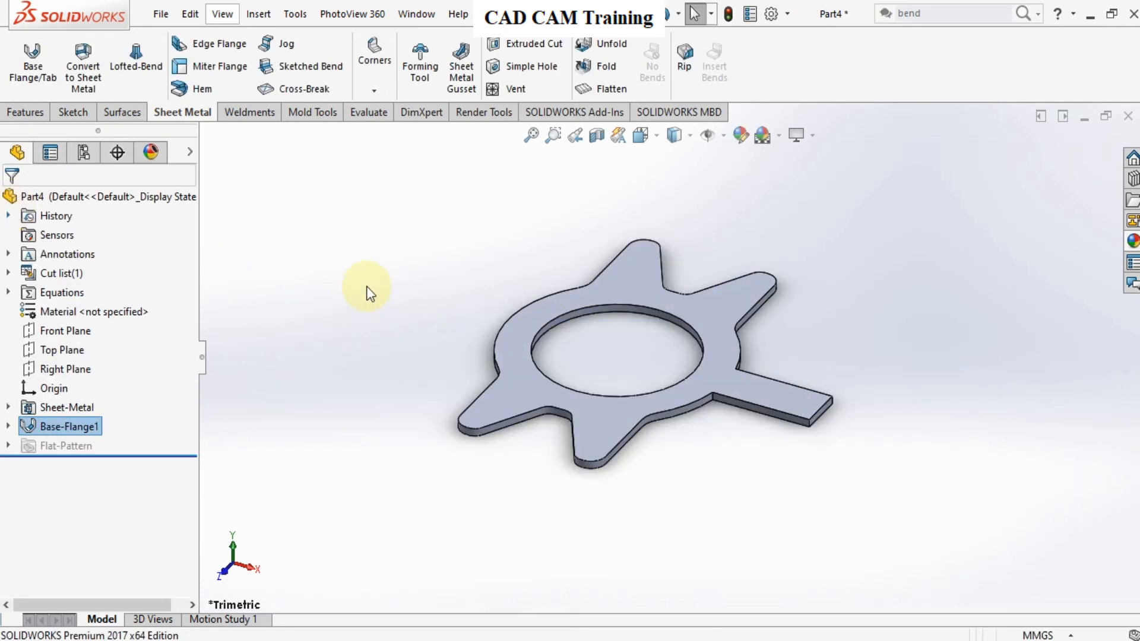
Step: Open a new sketch on the base flange's top face
click(755, 393)
right_click(755, 391)
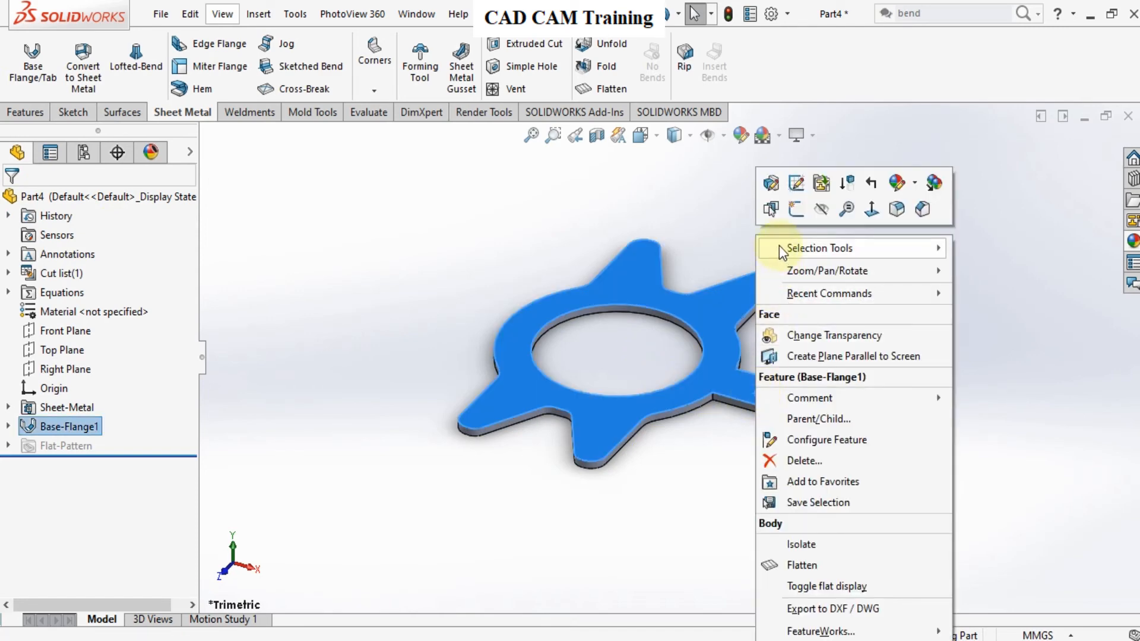
click(795, 209)
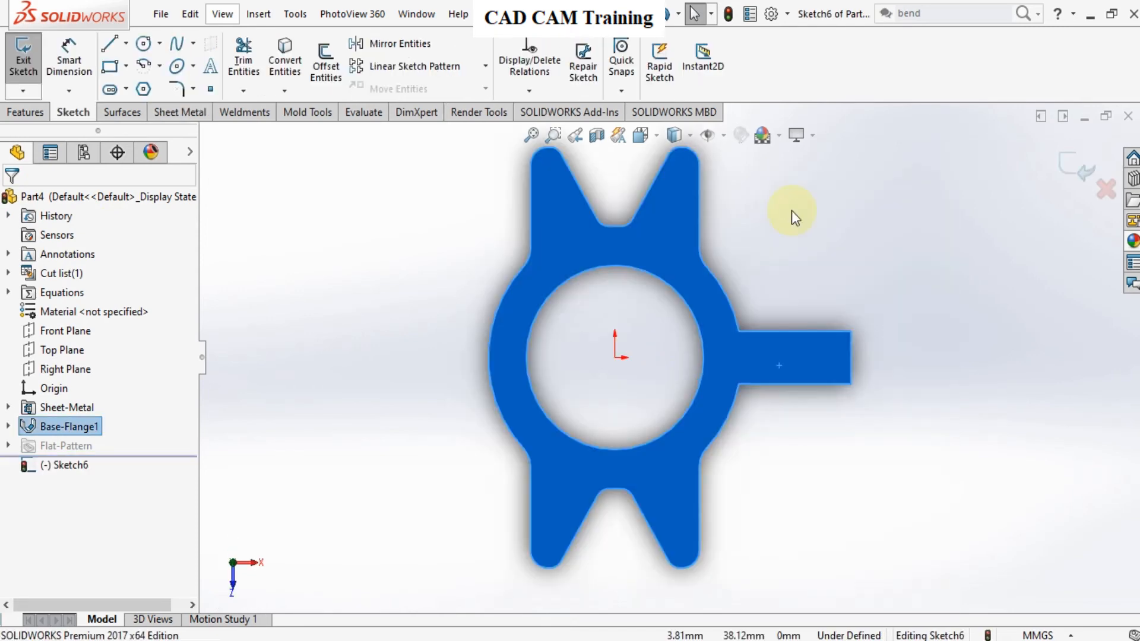
Step: Sketch a horizontal construction centerline from the origin through the side tab and past its end
click(125, 43)
click(145, 89)
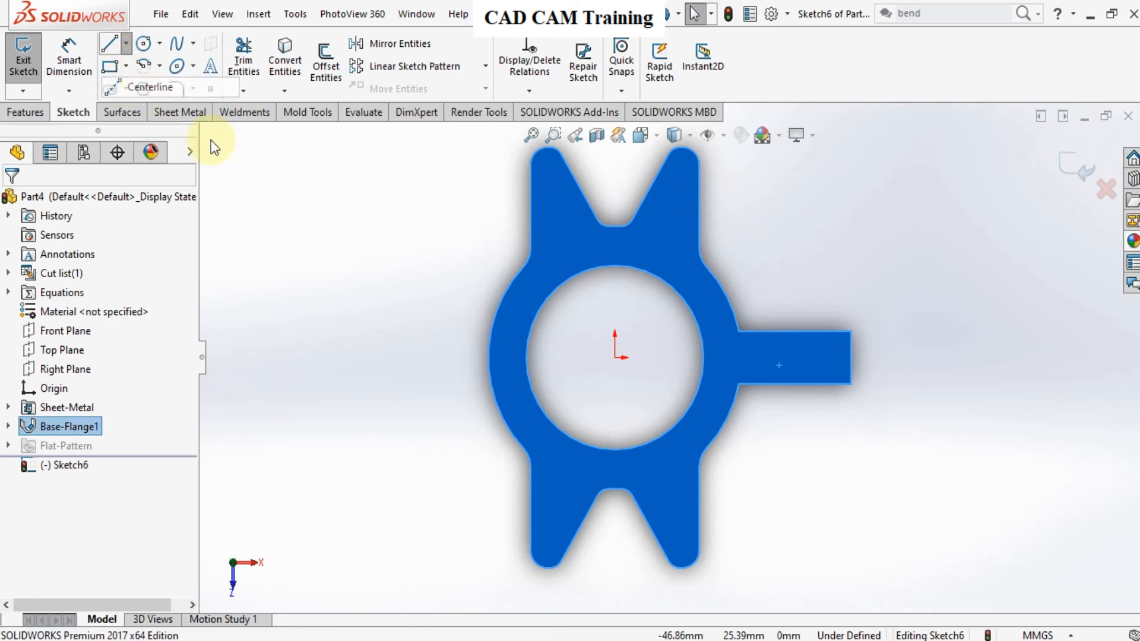
click(616, 358)
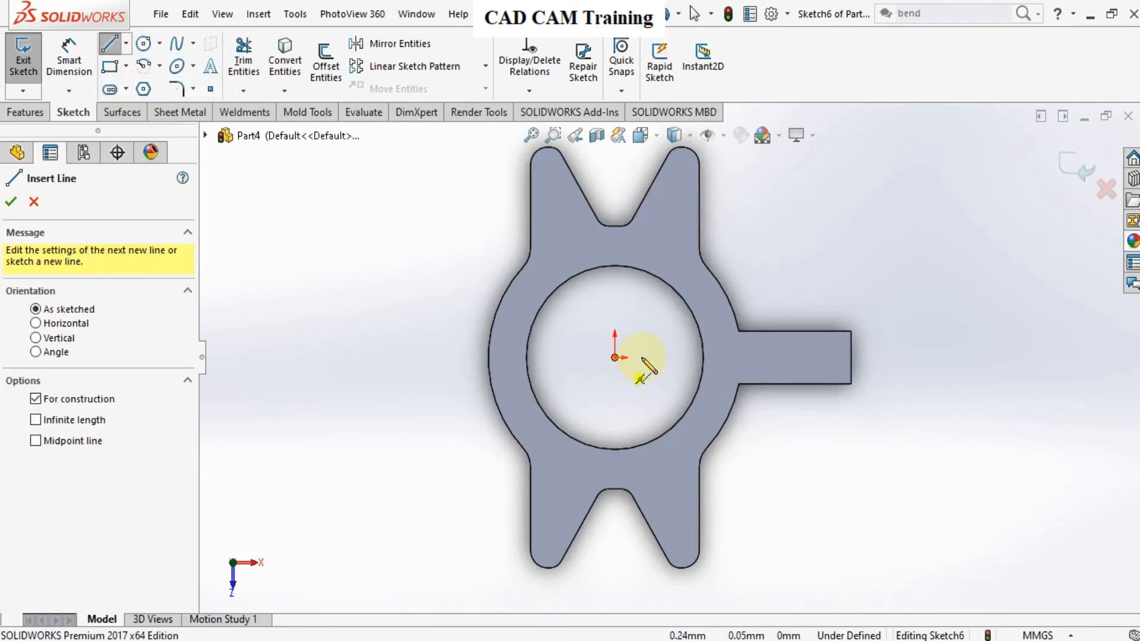
click(938, 357)
right_click(938, 358)
click(950, 368)
click(389, 178)
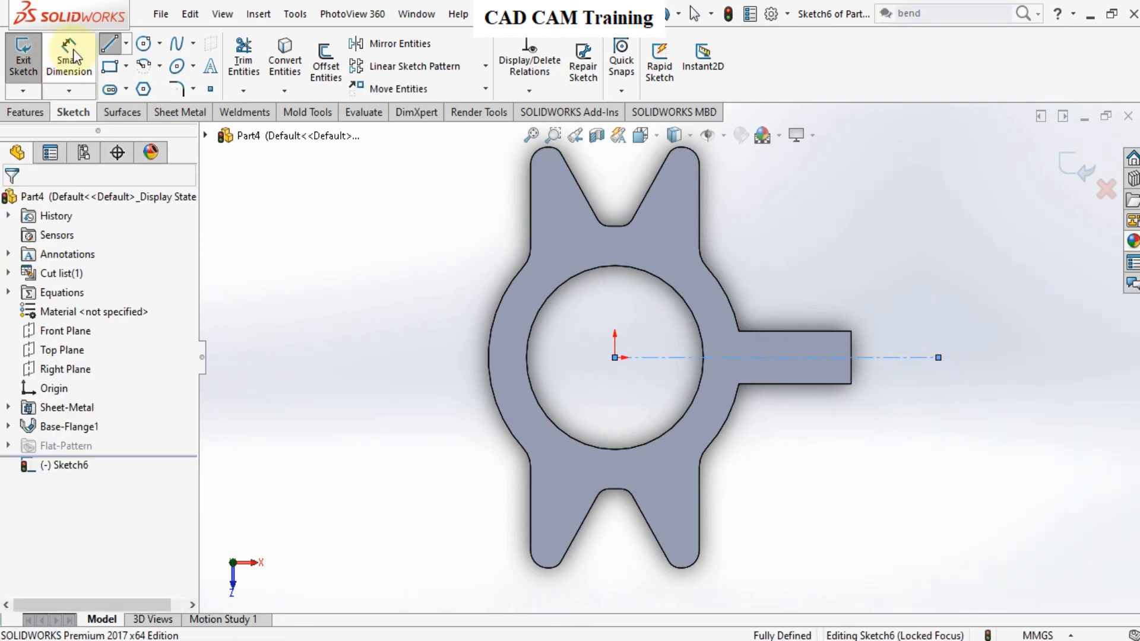
Step: Sketch a vertical line about 12 mm long across the side tab, extending beyond both of its long edges
click(109, 43)
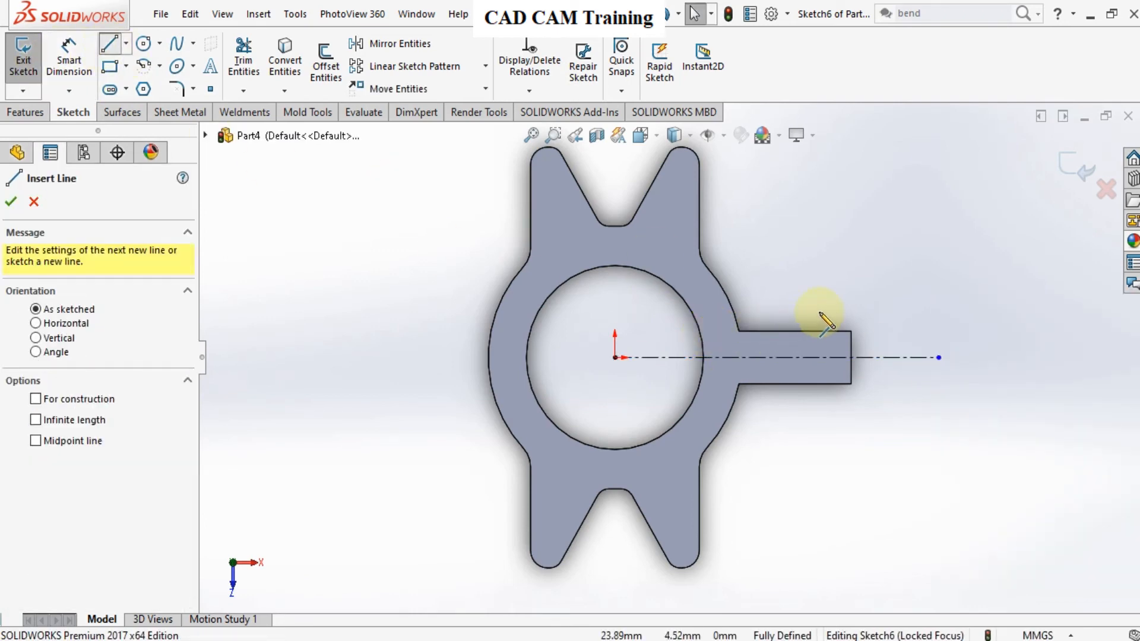
click(819, 313)
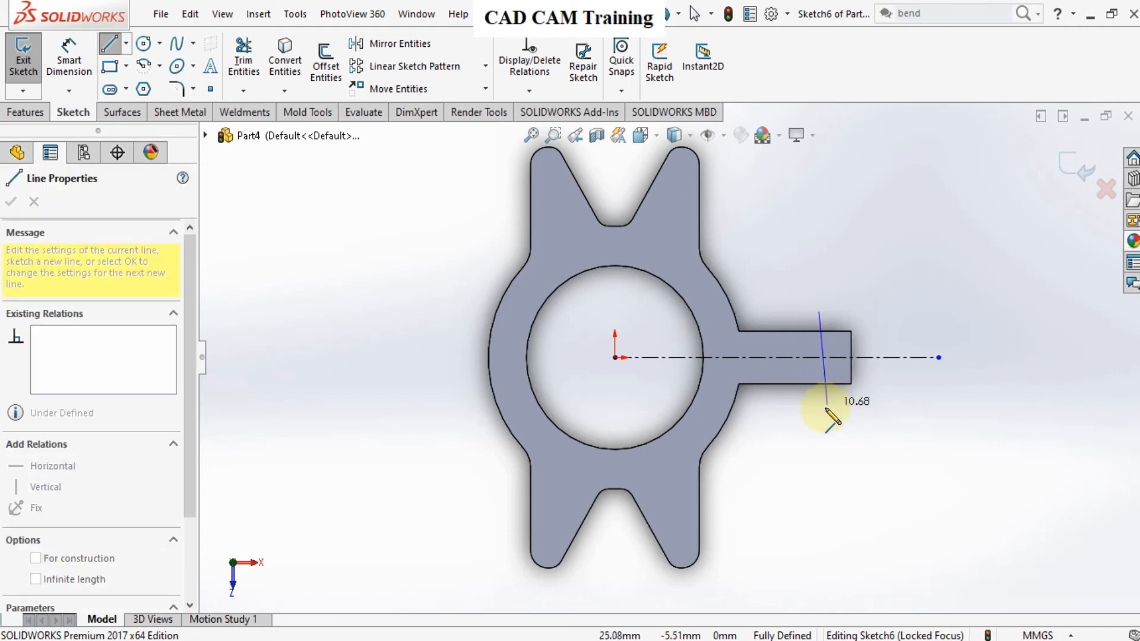
click(820, 410)
right_click(823, 412)
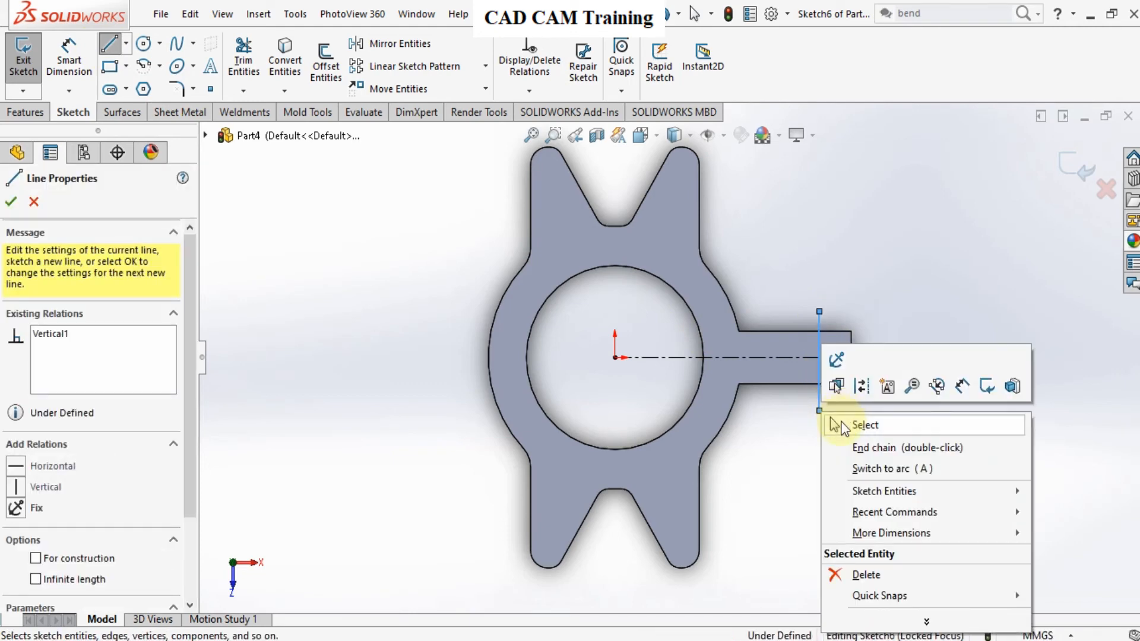
click(835, 425)
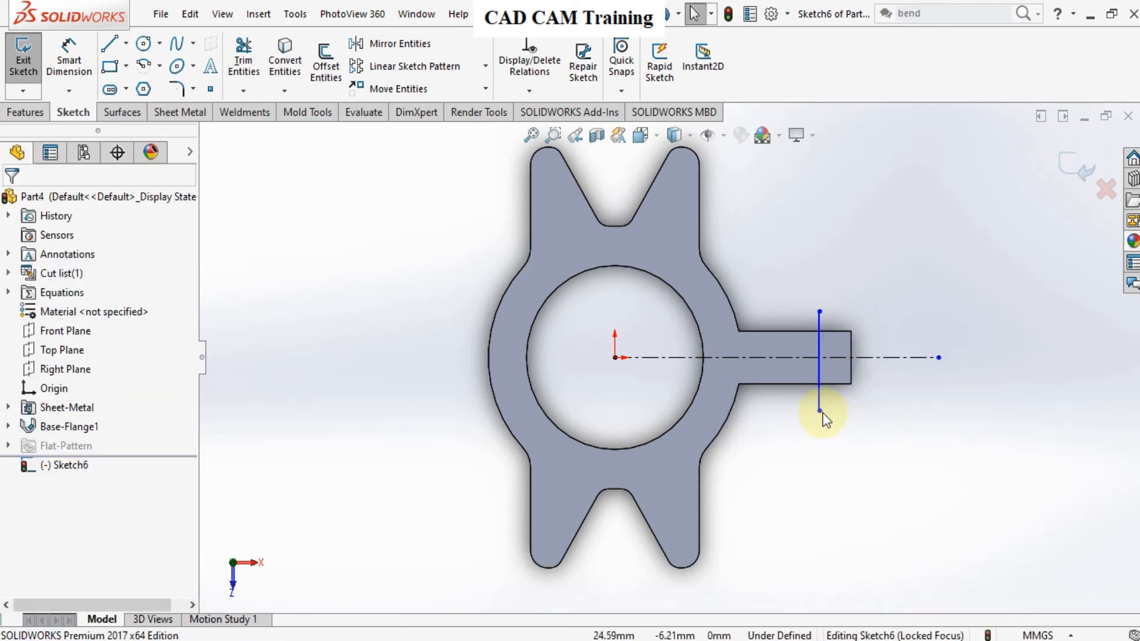
Step: Make the vertical line's two endpoints symmetric about the horizontal centerline
click(820, 411)
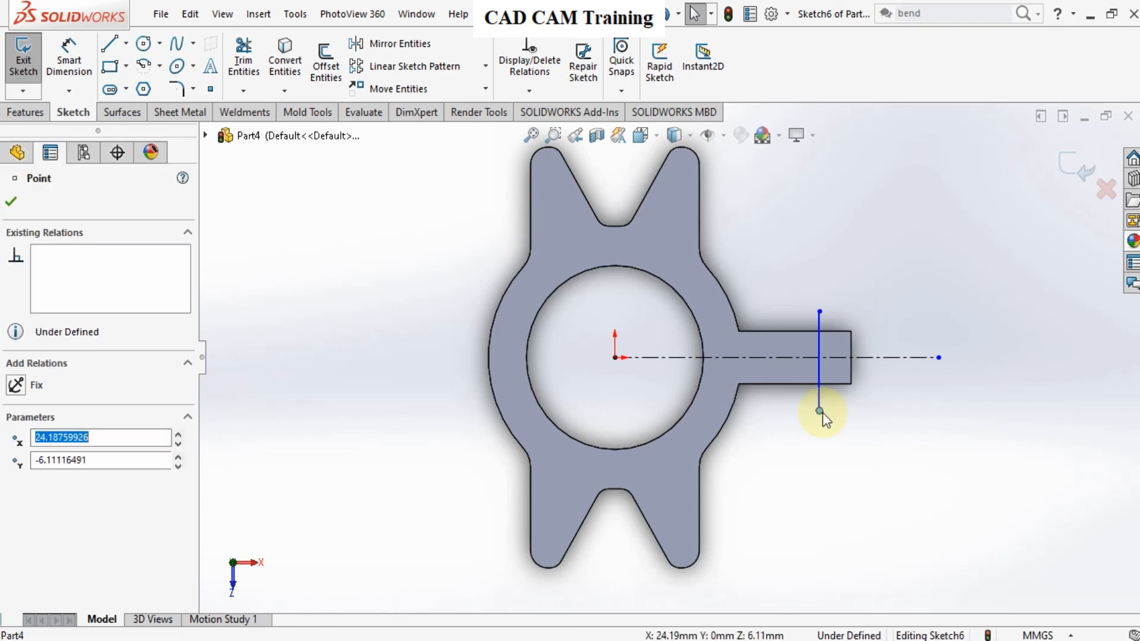
ctrl+click(820, 313)
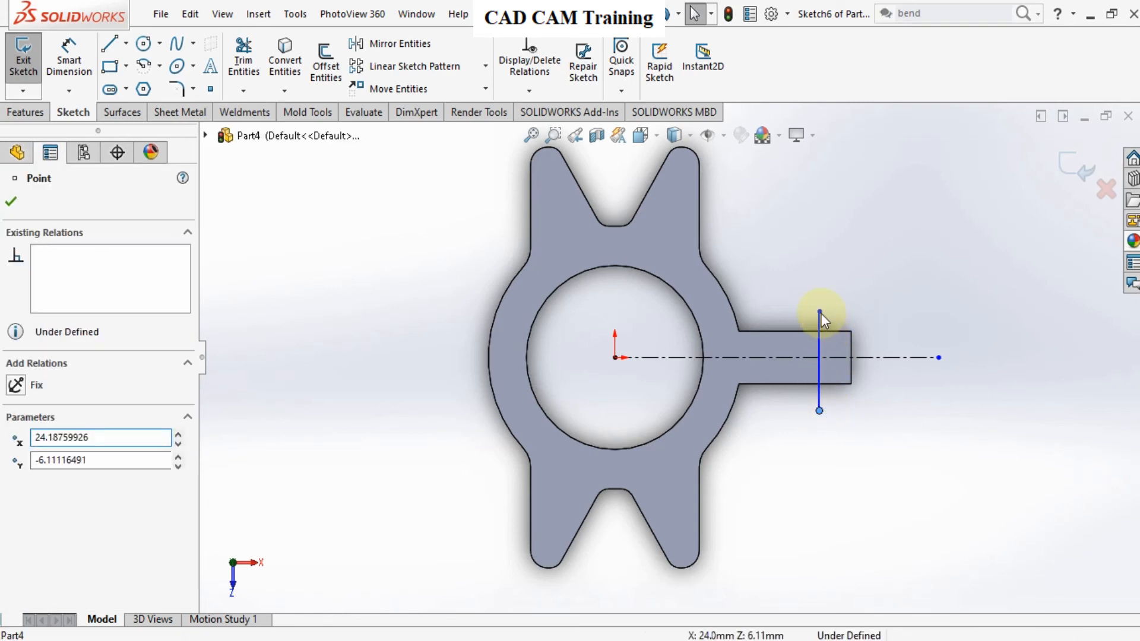
ctrl+click(832, 357)
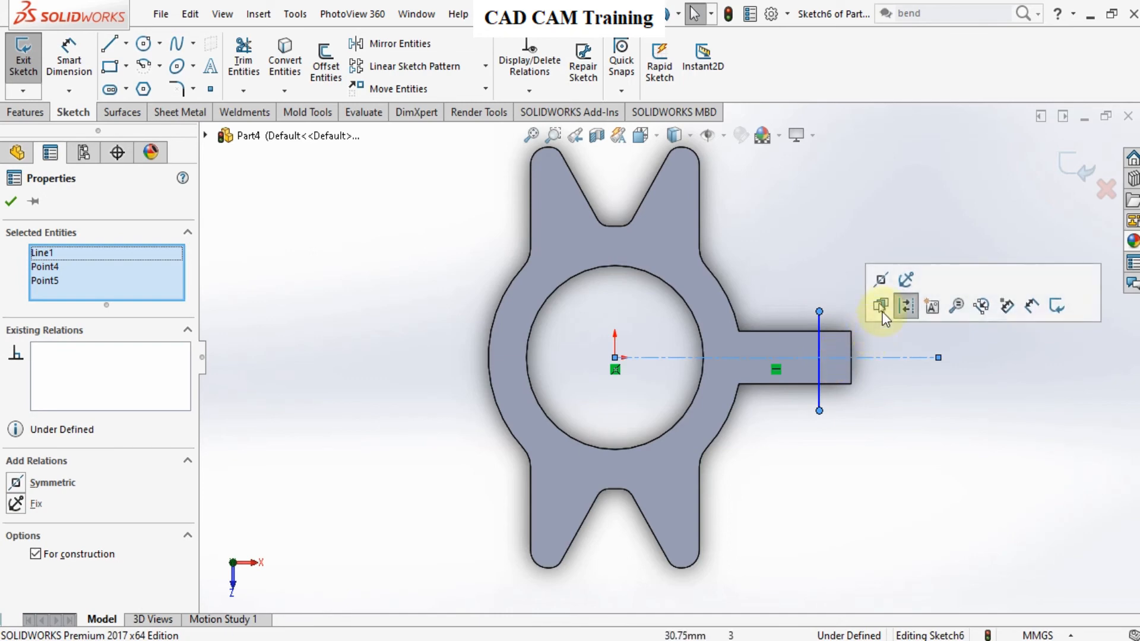
click(11, 203)
Step: Dimension the length of the vertical line across the tab to 8 mm
click(61, 58)
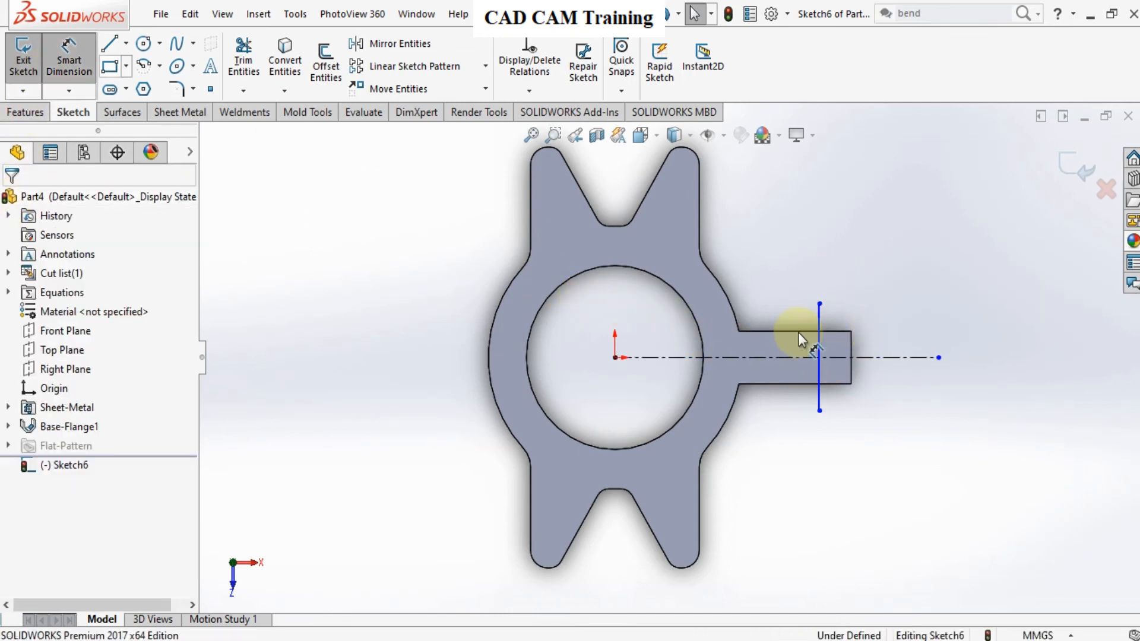
click(869, 325)
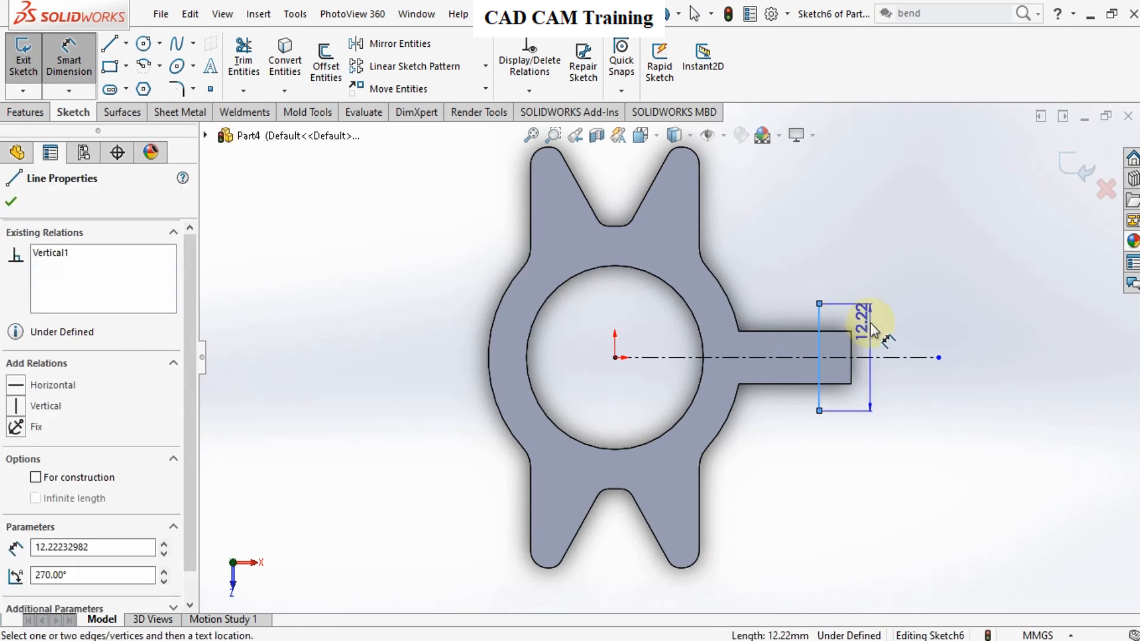
click(870, 323)
text(8)
key(Return)
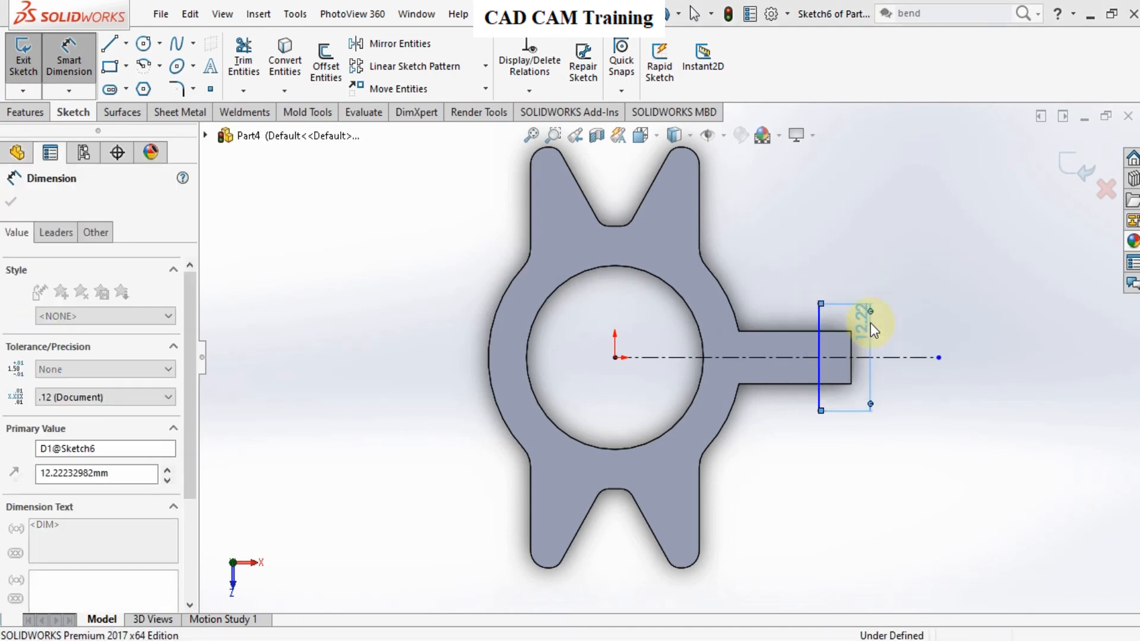
Step: Dimension the distance from the origin to the vertical line to 18 mm and exit the sketch
click(818, 347)
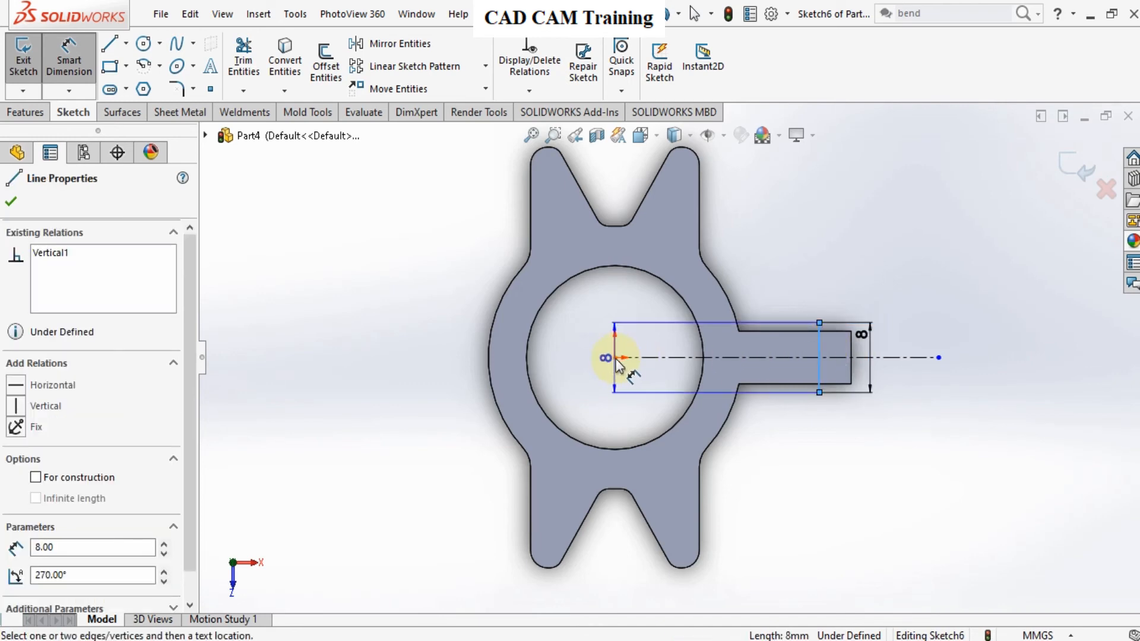
click(615, 358)
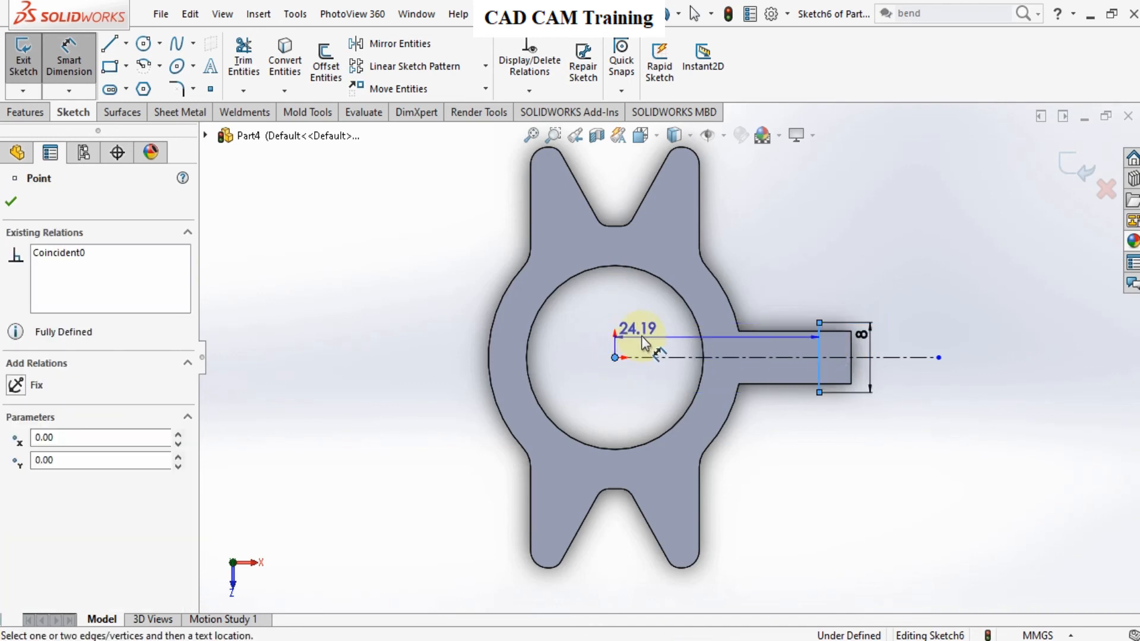
click(644, 343)
text(18)
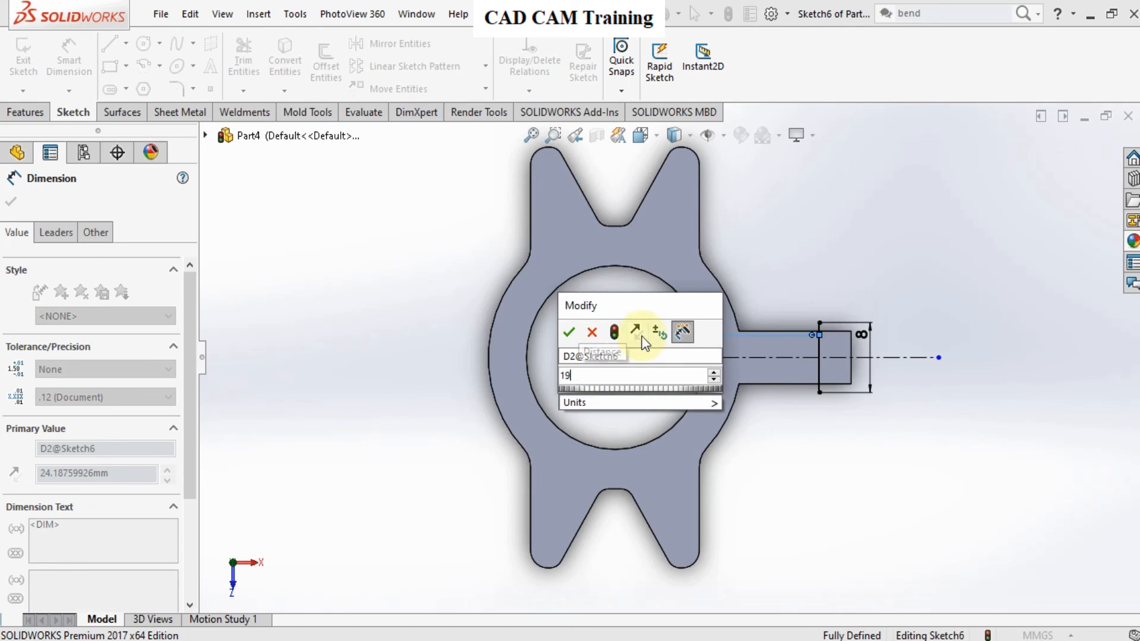
key(Escape)
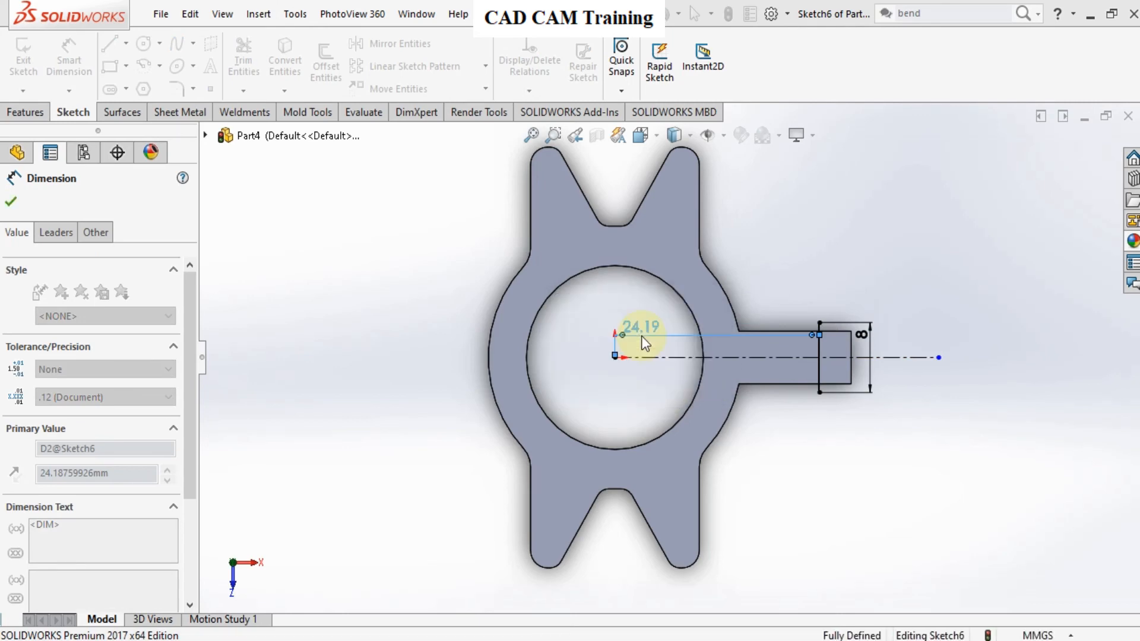
click(10, 203)
key(Escape)
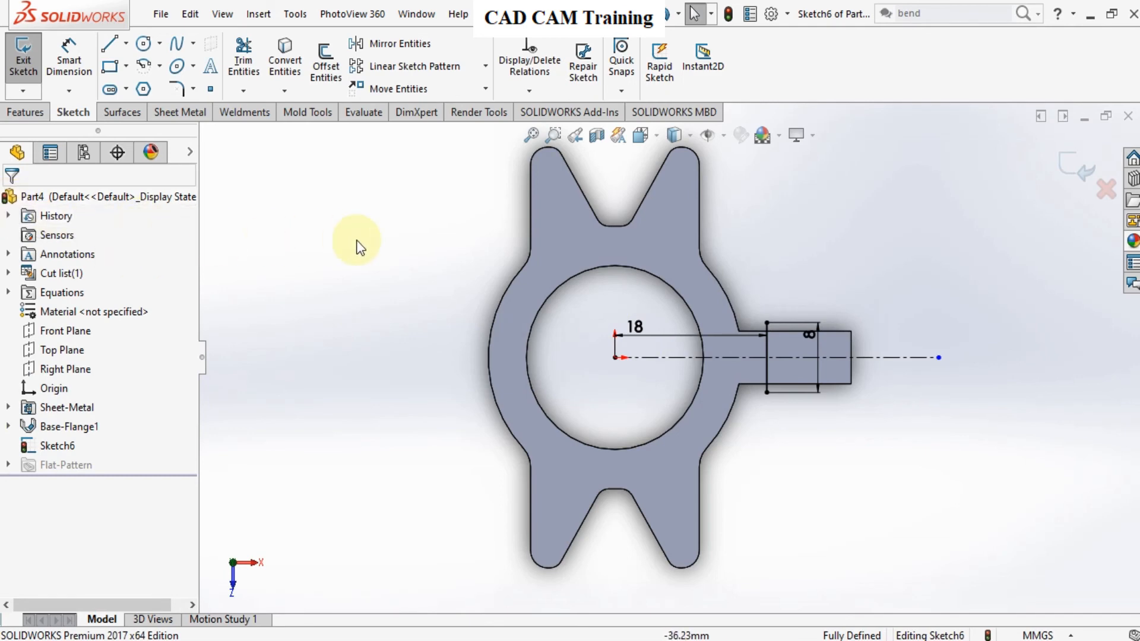
middle_drag(357, 240, 780, 292)
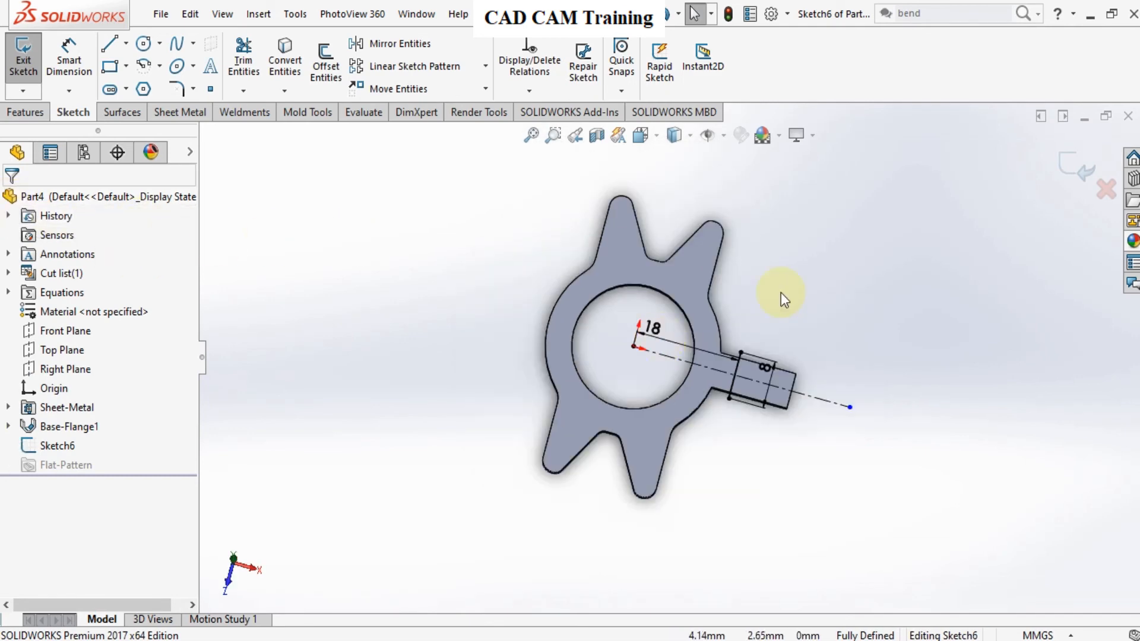
click(1072, 158)
Step: Create a 90-degree sketched bend of the tab along the vertical sketch line, fixing the ring's face and using the bend centerline position and default radius
click(264, 13)
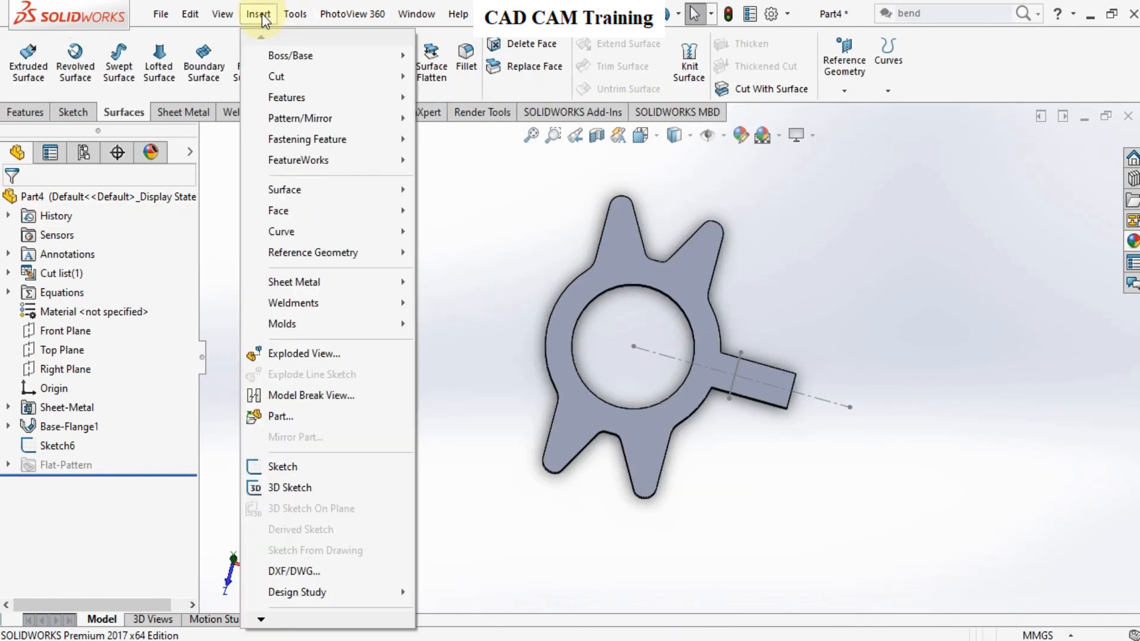
mouse_move(315, 287)
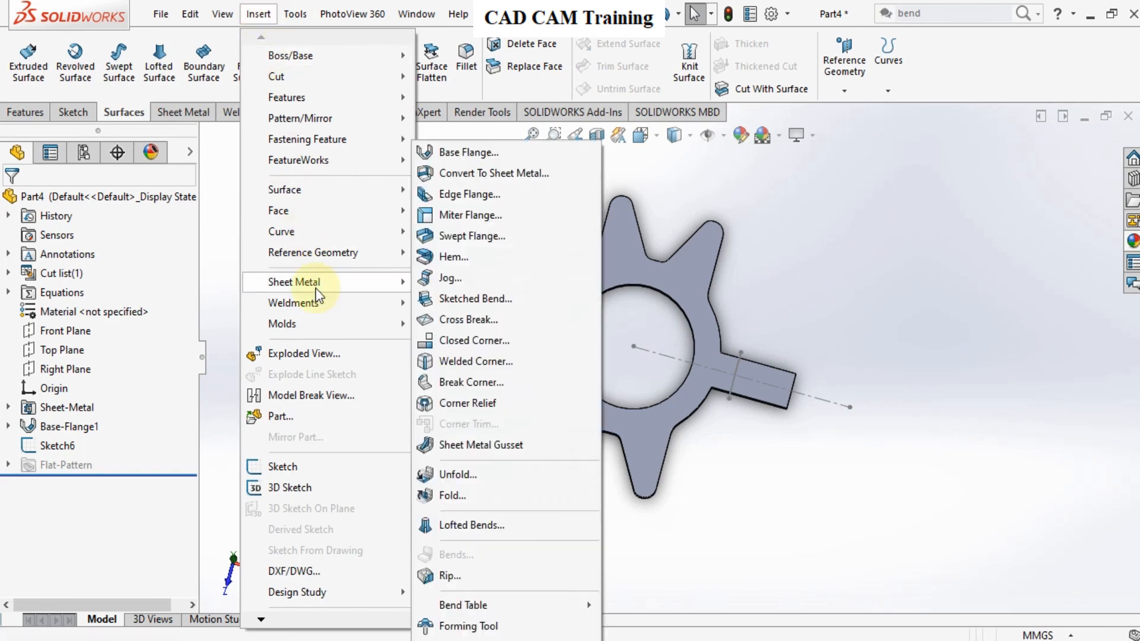
click(458, 298)
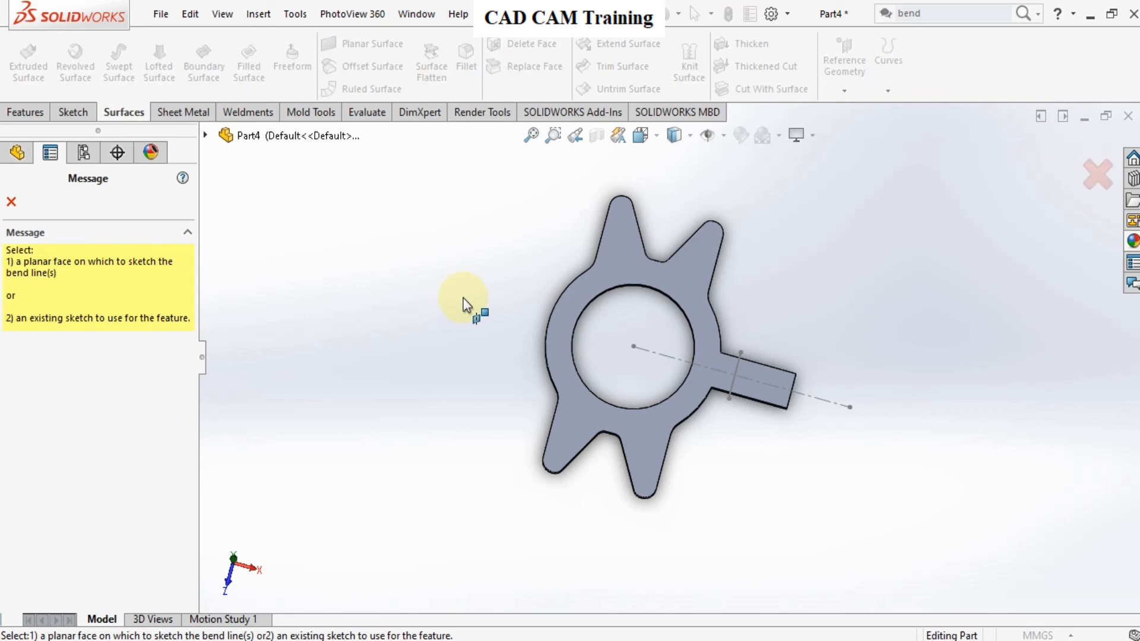
click(736, 376)
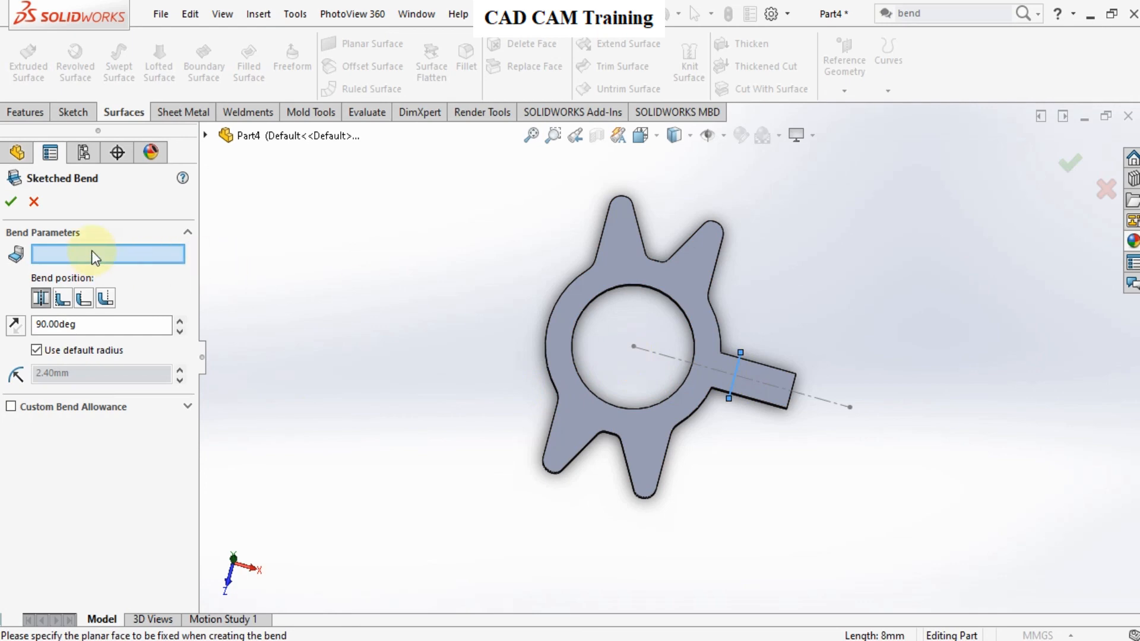
click(715, 383)
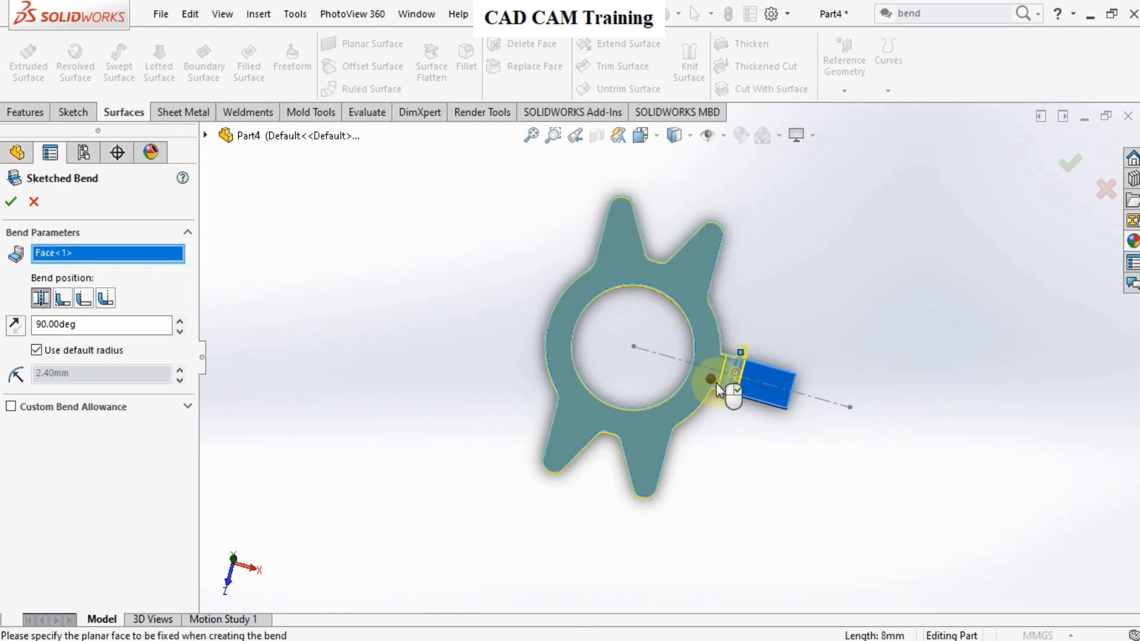
scroll(720, 393, down, 4)
middle_drag(653, 371, 596, 311)
scroll(594, 311, up, 3)
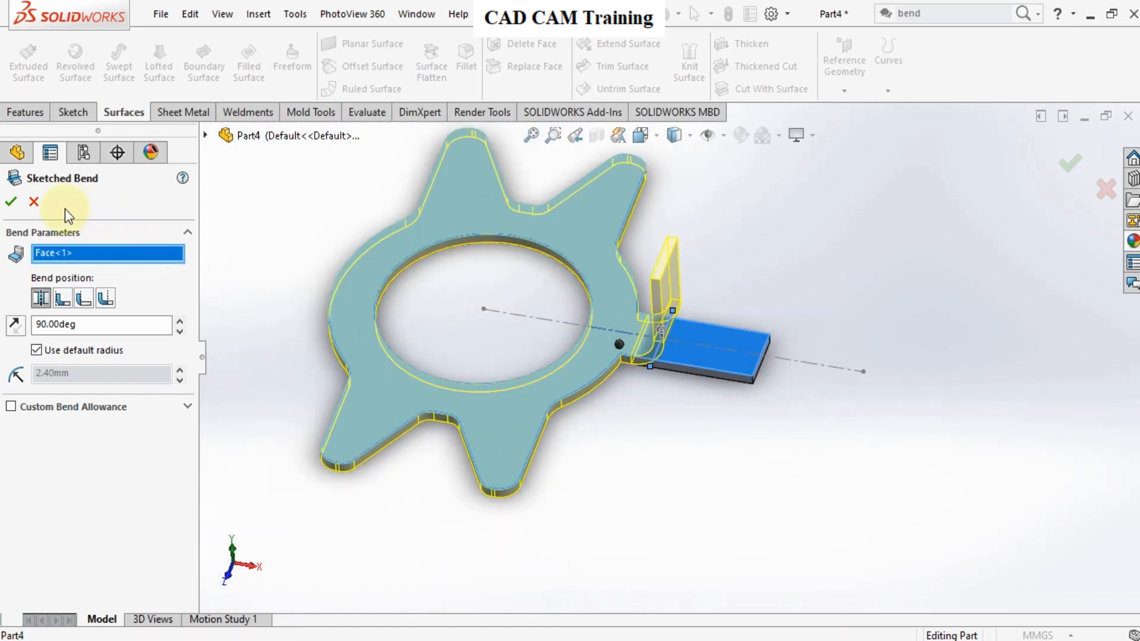
click(13, 204)
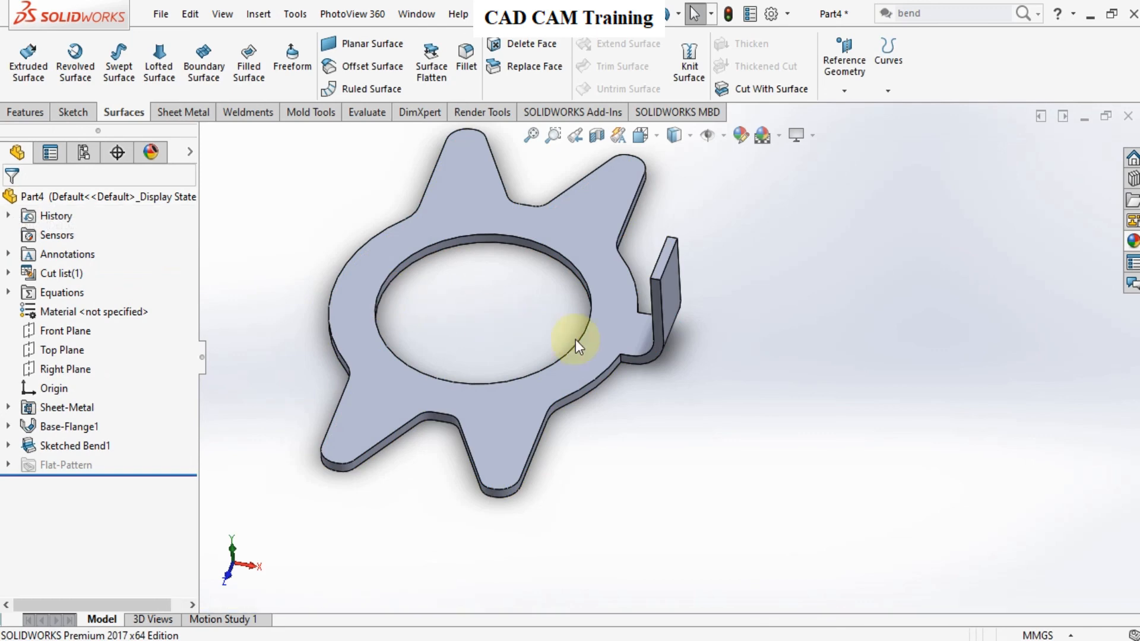
scroll(569, 308, up, 2)
mouse_move(600, 376)
middle_down()
mouse_move(656, 402)
mouse_move(633, 408)
mouse_move(534, 359)
mouse_move(539, 404)
mouse_move(555, 358)
mouse_move(546, 333)
mouse_move(621, 369)
middle_up()
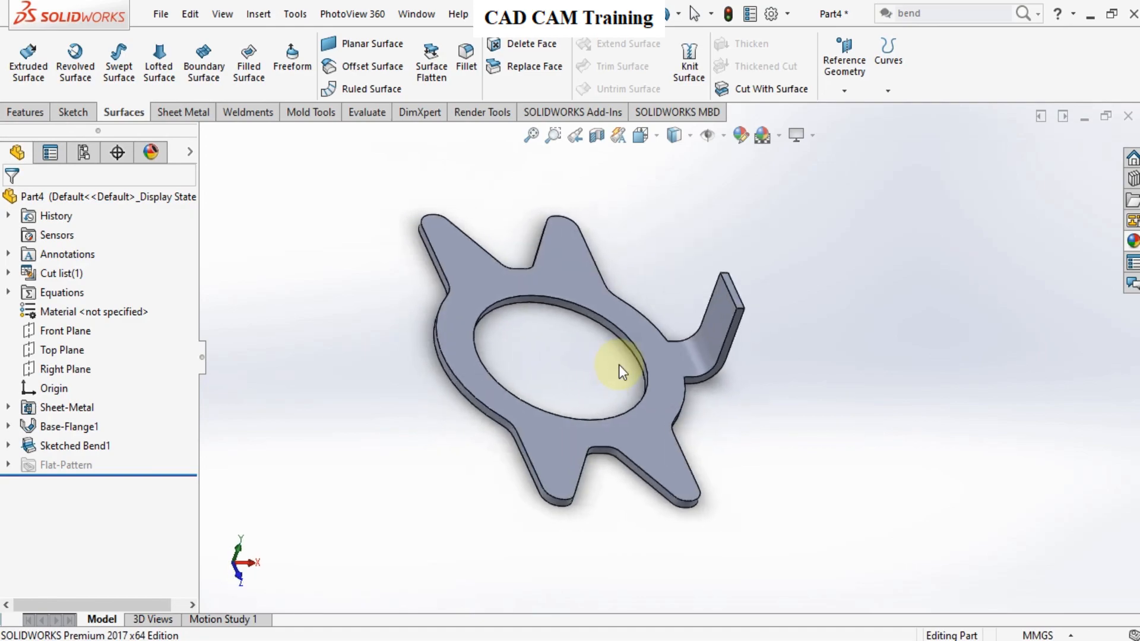